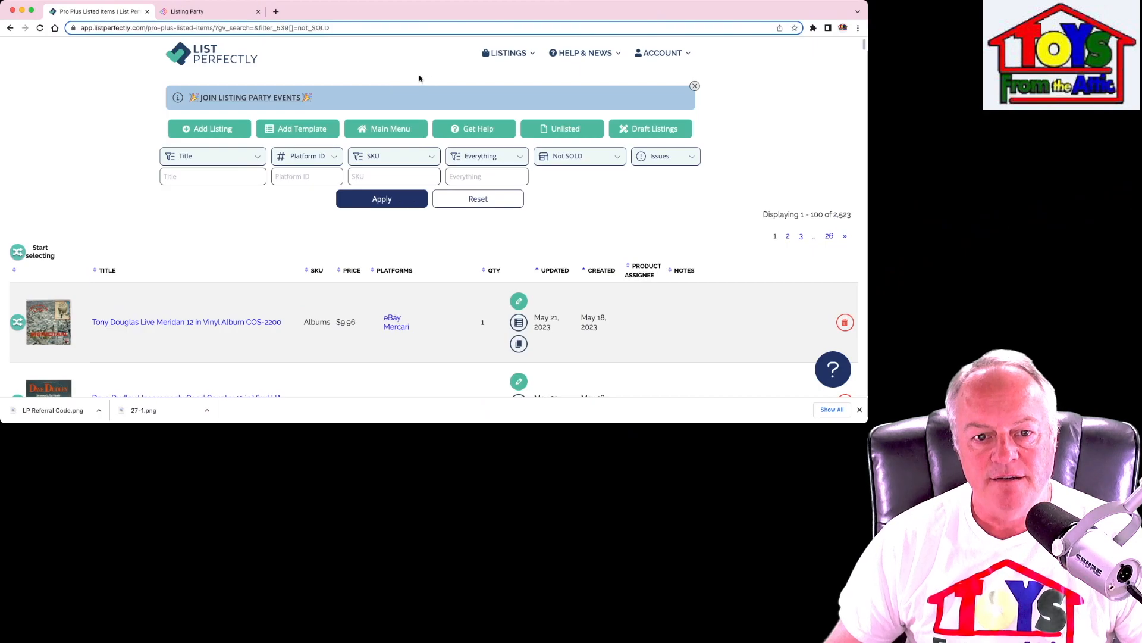
Step: Copy the Dave Dudley Uncommonly Good Country record listing to eBay and confirm the item condition as Used
{"action": "scroll", "coordinate": [108, 204], "scroll_direction": "down", "scroll_amount": 3}
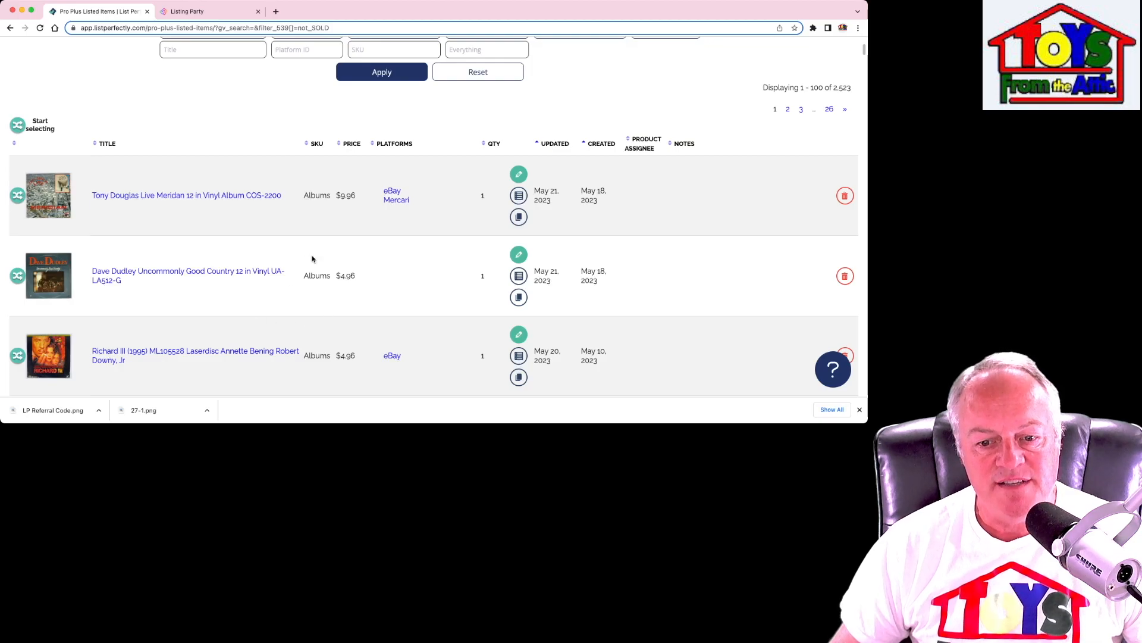
{"action": "left_click", "coordinate": [17, 276]}
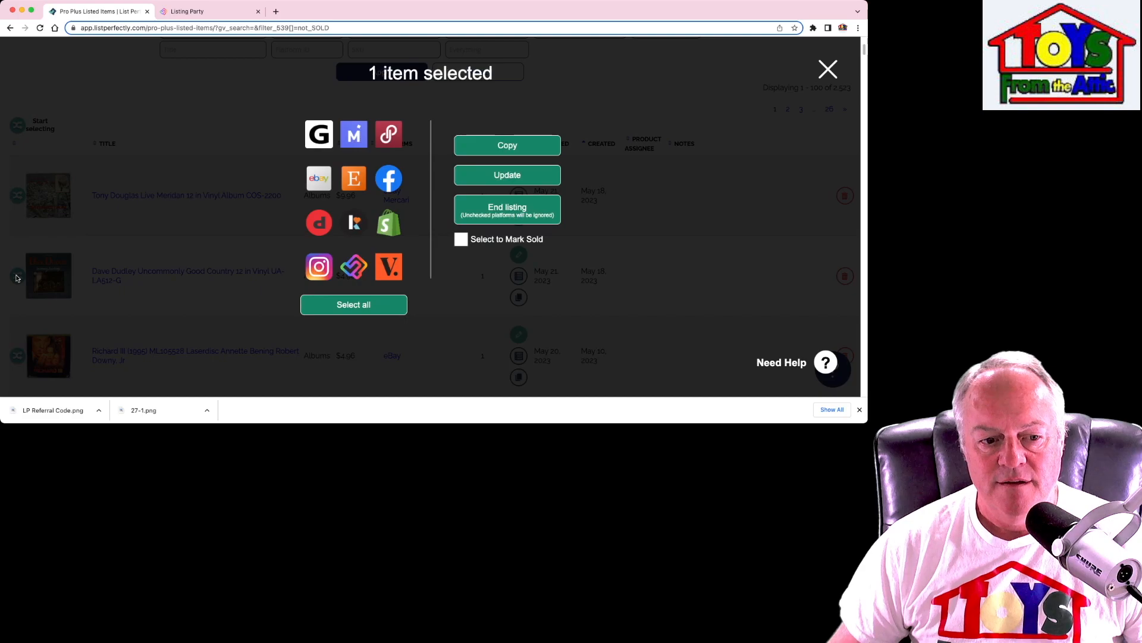
{"action": "left_click", "coordinate": [315, 188]}
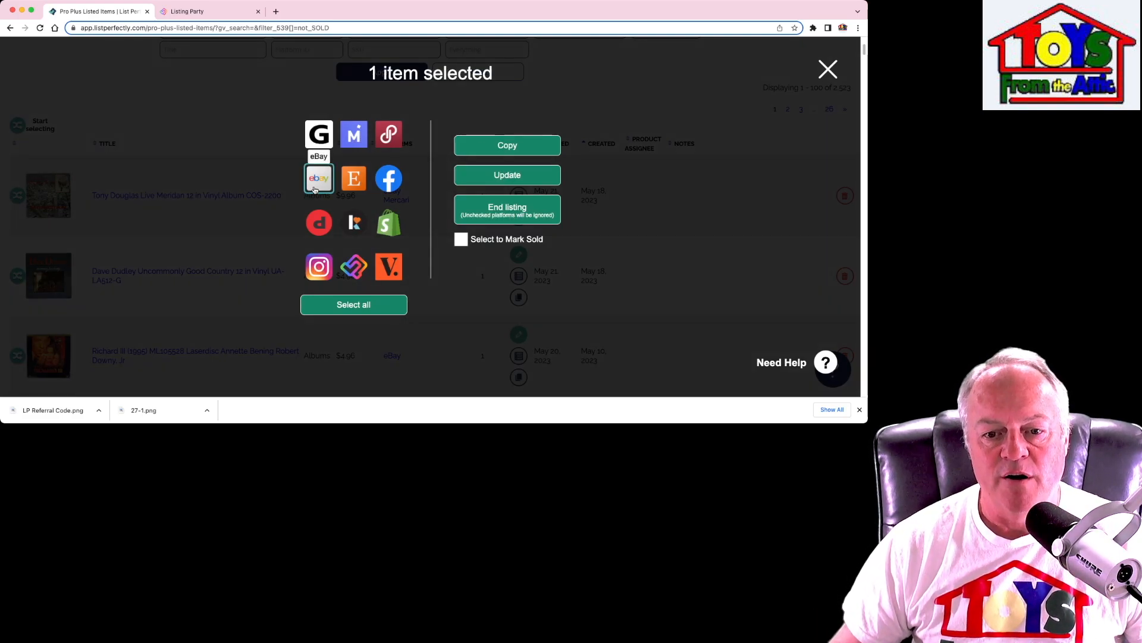
{"action": "left_click", "coordinate": [348, 143]}
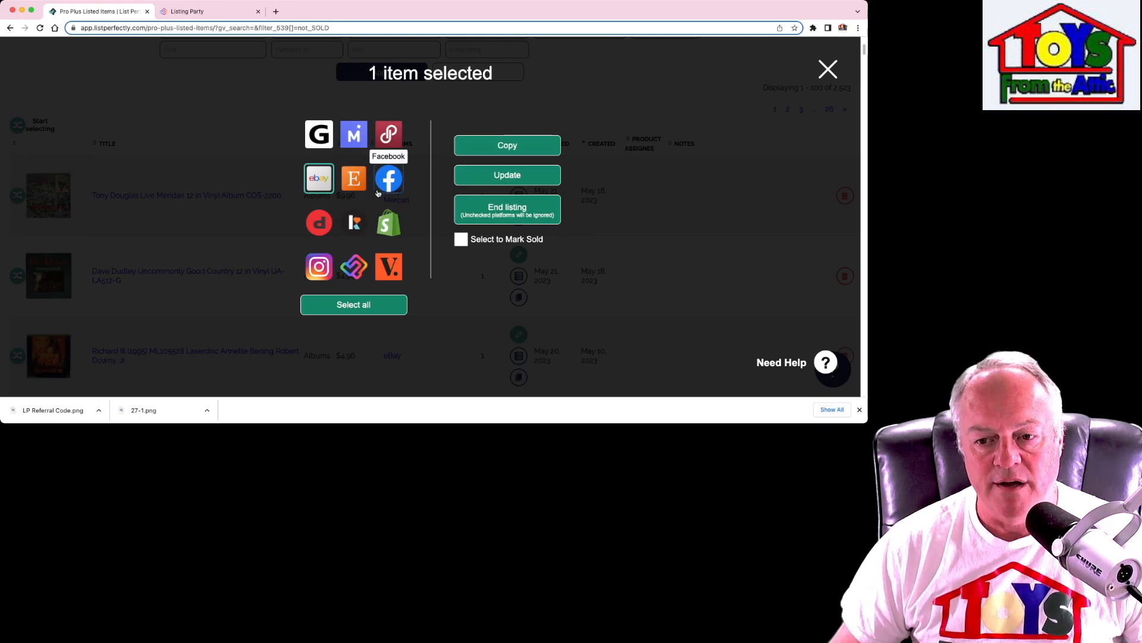
{"action": "left_click", "coordinate": [486, 148]}
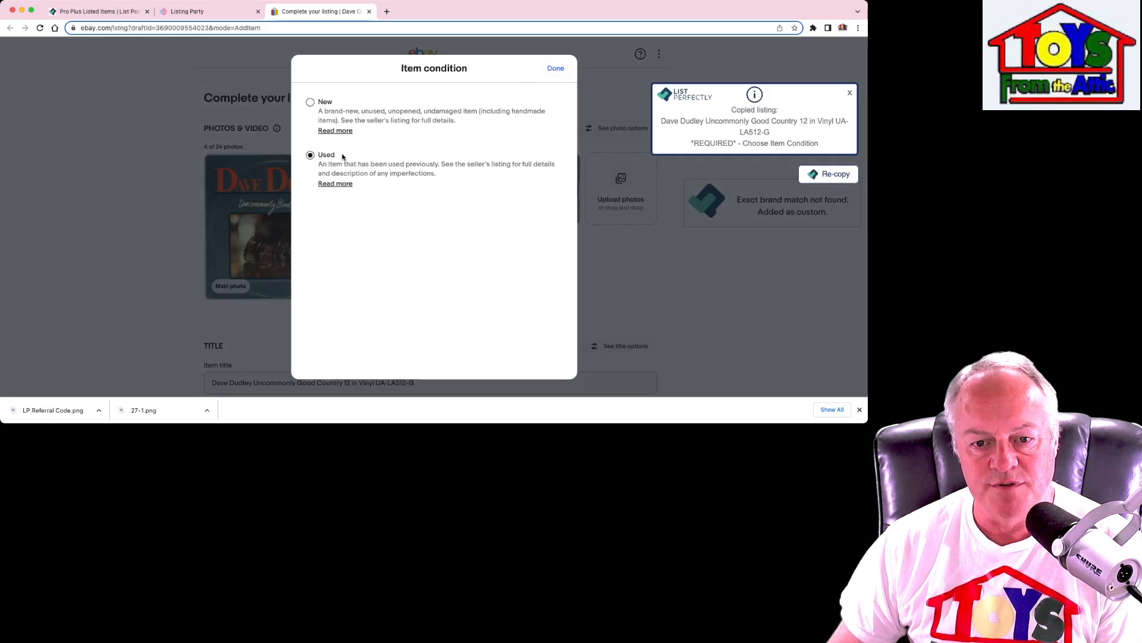
{"action": "left_click", "coordinate": [556, 69]}
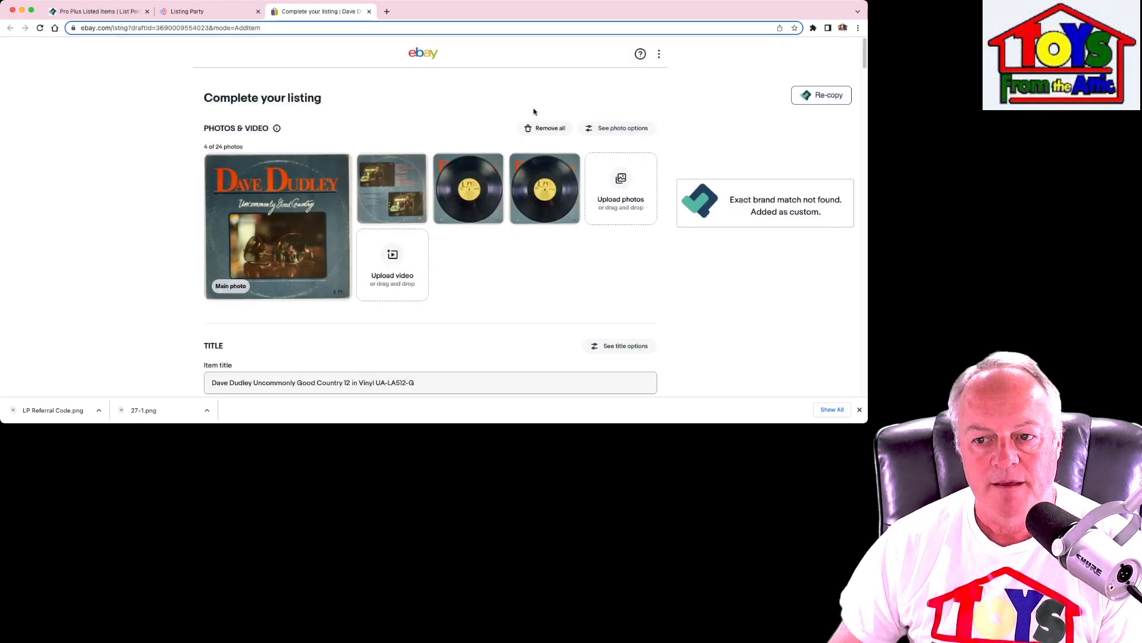
Step: Set the required Artist item specific to the custom value Dave Dudley
{"action": "scroll", "coordinate": [119, 219], "scroll_direction": "down", "scroll_amount": 5}
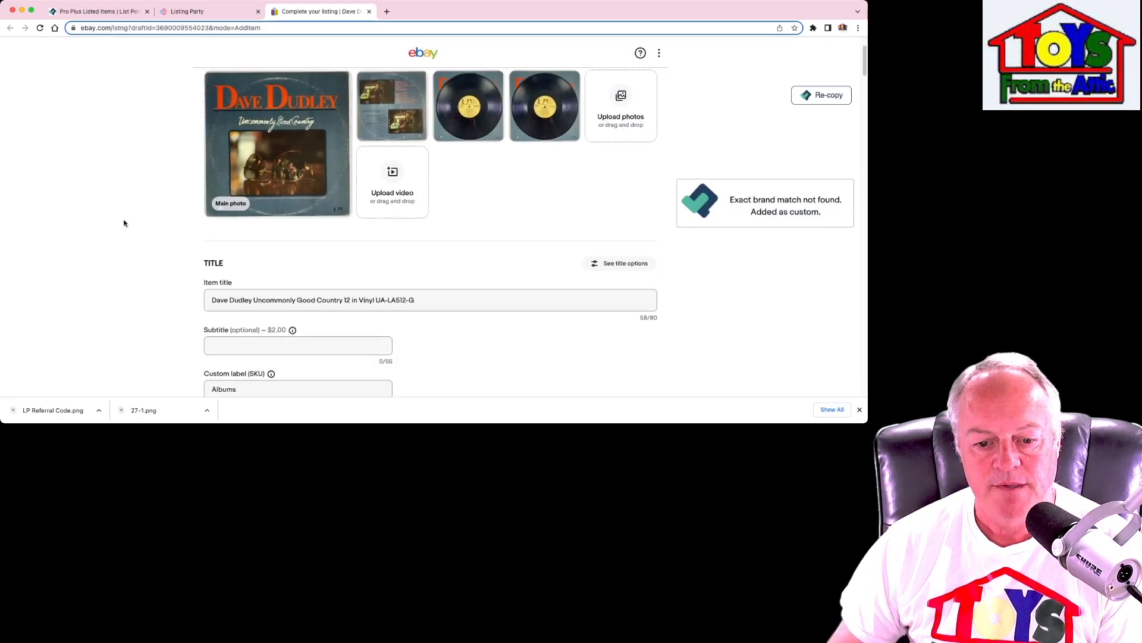
{"action": "scroll", "coordinate": [129, 221], "scroll_direction": "down", "scroll_amount": 1}
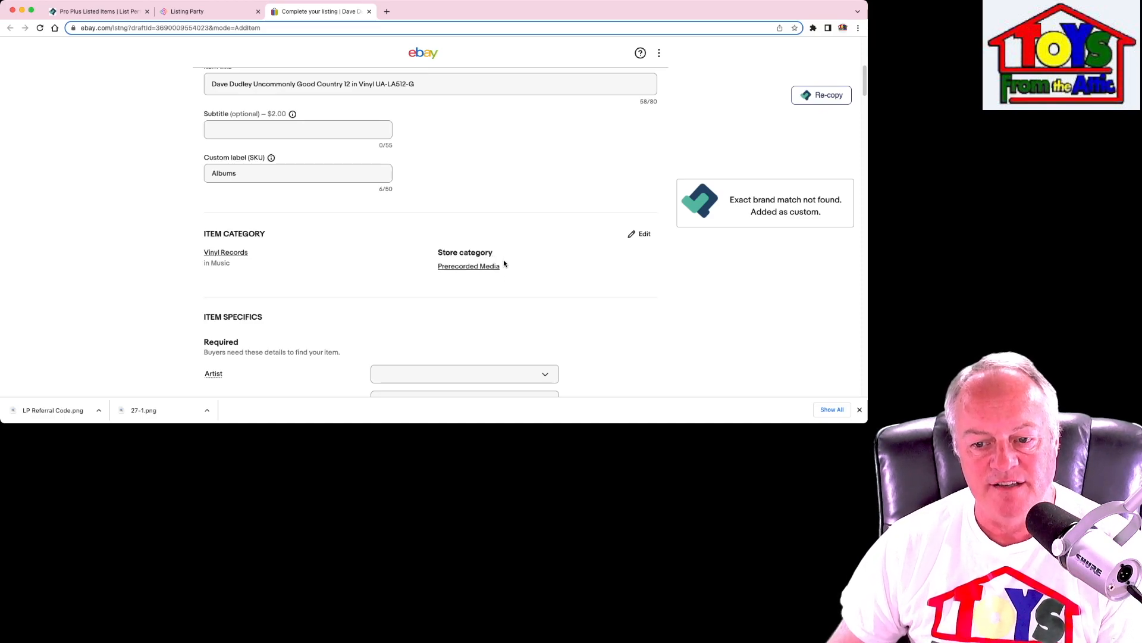
{"action": "scroll", "coordinate": [372, 270], "scroll_direction": "down", "scroll_amount": 1}
{"action": "scroll", "coordinate": [373, 269], "scroll_direction": "down", "scroll_amount": 3}
{"action": "left_click", "coordinate": [390, 258]}
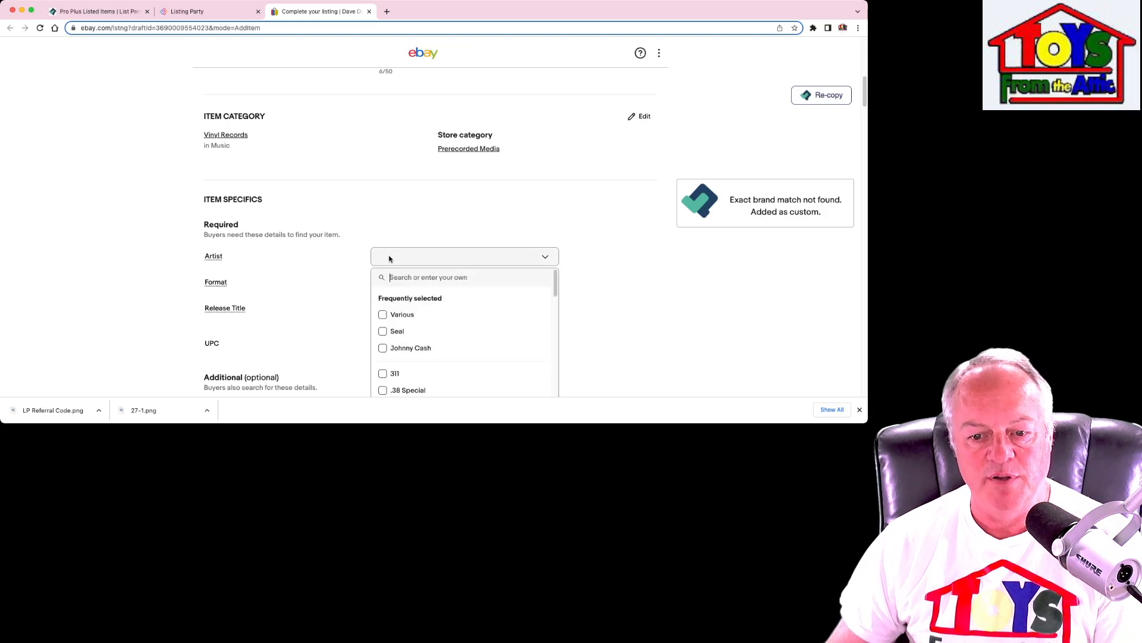
{"action": "left_click", "coordinate": [388, 259]}
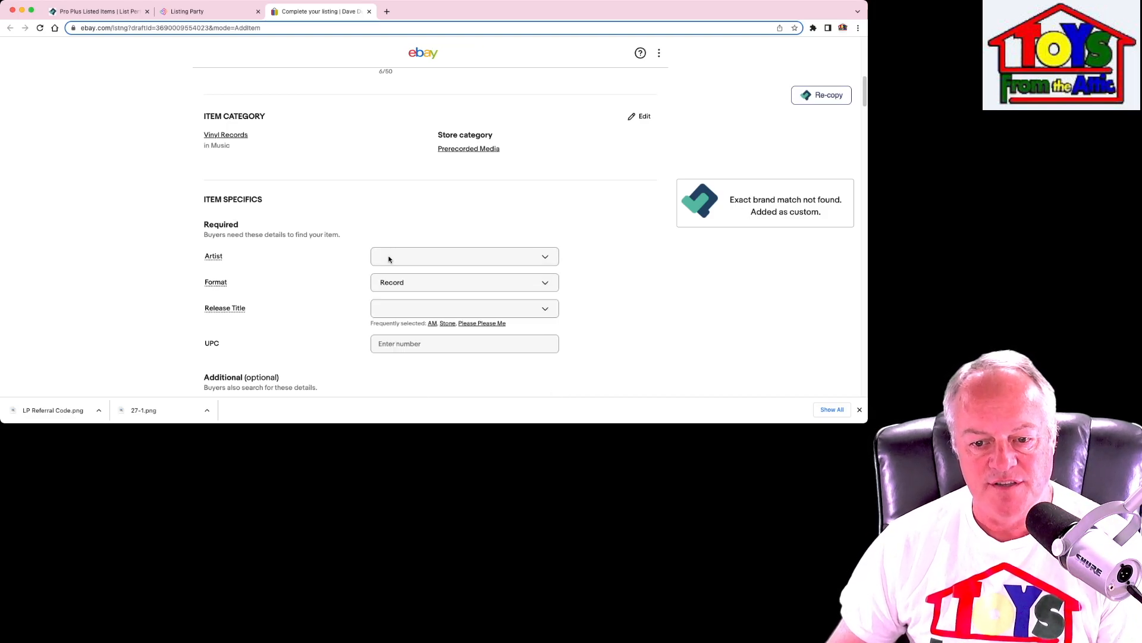
{"action": "scroll", "coordinate": [394, 240], "scroll_direction": "up", "scroll_amount": 8}
{"action": "scroll", "coordinate": [394, 257], "scroll_direction": "down", "scroll_amount": 8}
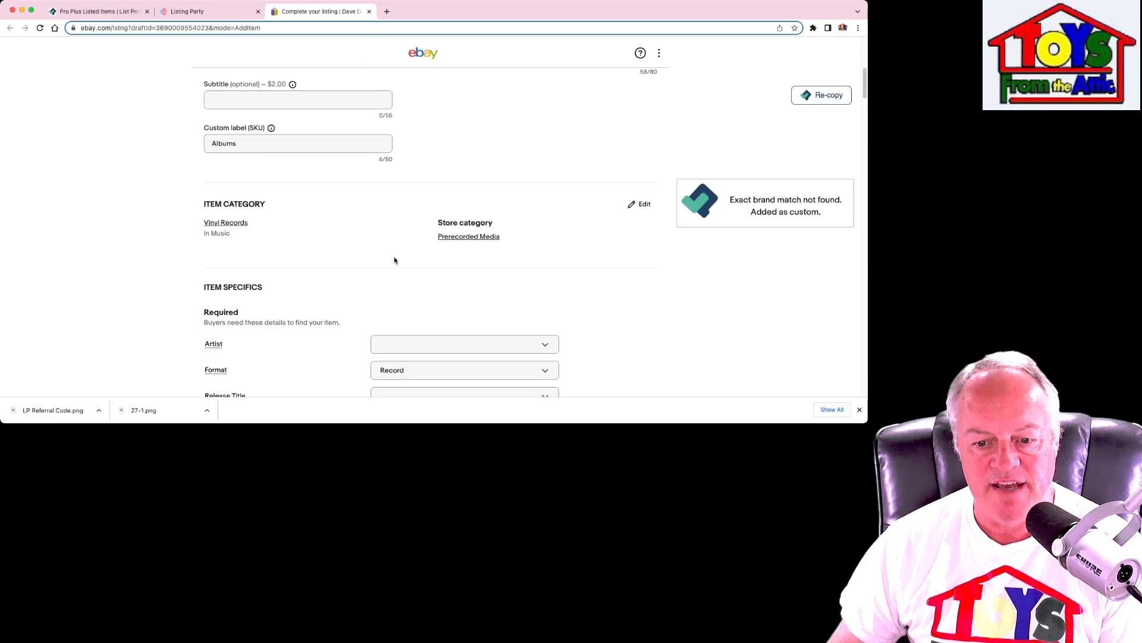
{"action": "left_click", "coordinate": [388, 288]}
{"action": "type", "text": "Dave Dudn"}
{"action": "key", "text": "BackSpace"}
{"action": "type", "text": "ley"}
{"action": "key", "text": "Return"}
{"action": "scroll", "coordinate": [380, 234], "scroll_direction": "up", "scroll_amount": 10}
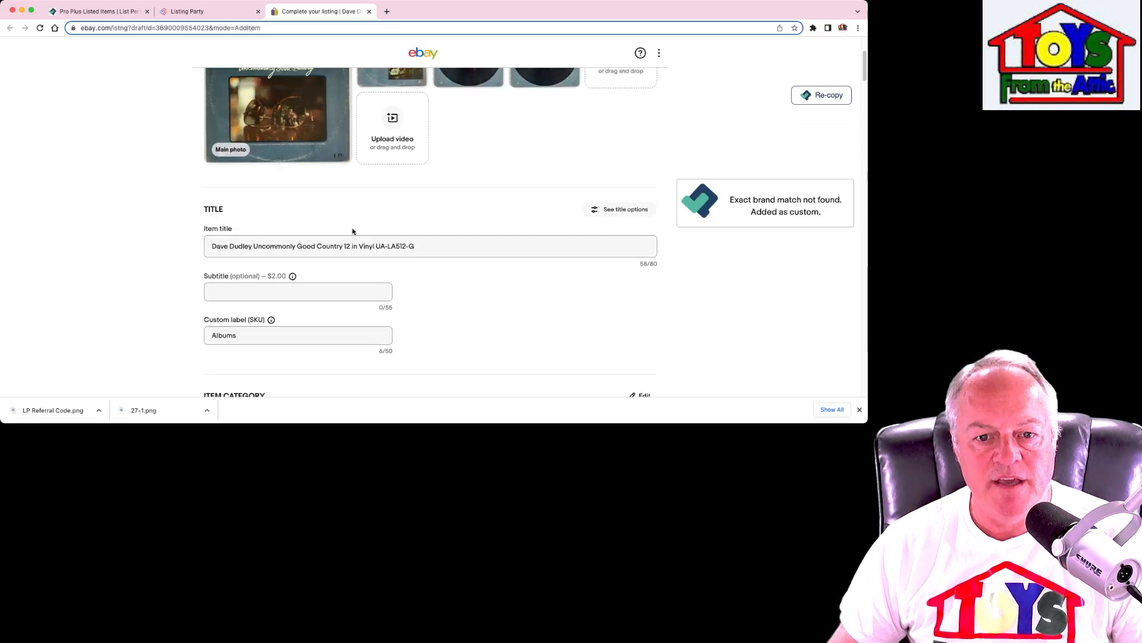
{"action": "scroll", "coordinate": [344, 231], "scroll_direction": "down", "scroll_amount": 10}
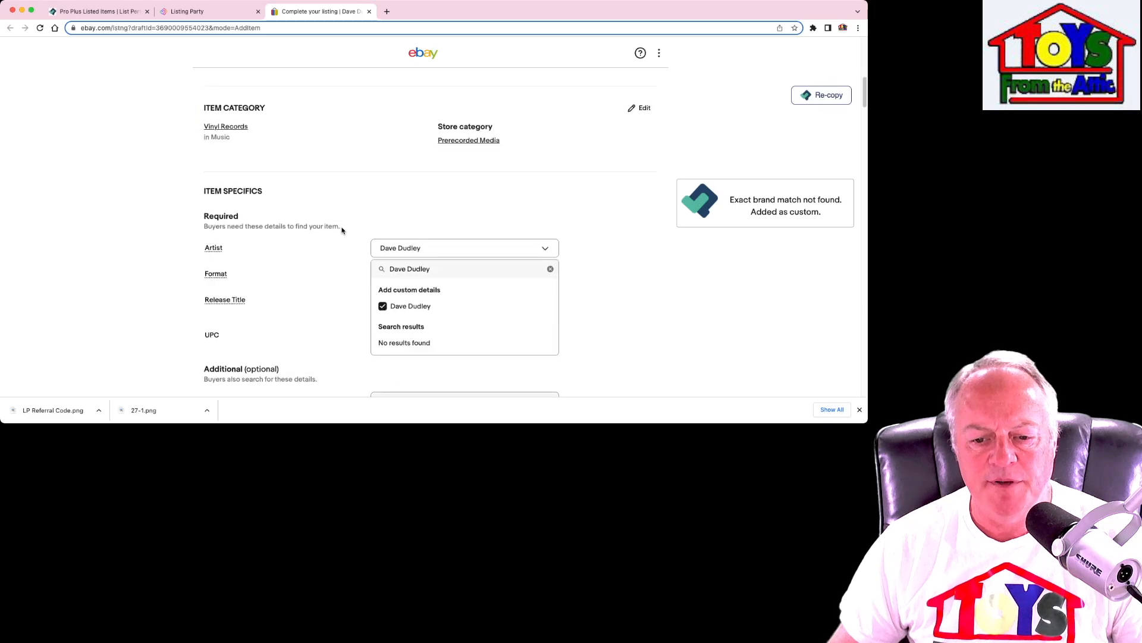
{"action": "left_click", "coordinate": [321, 281]}
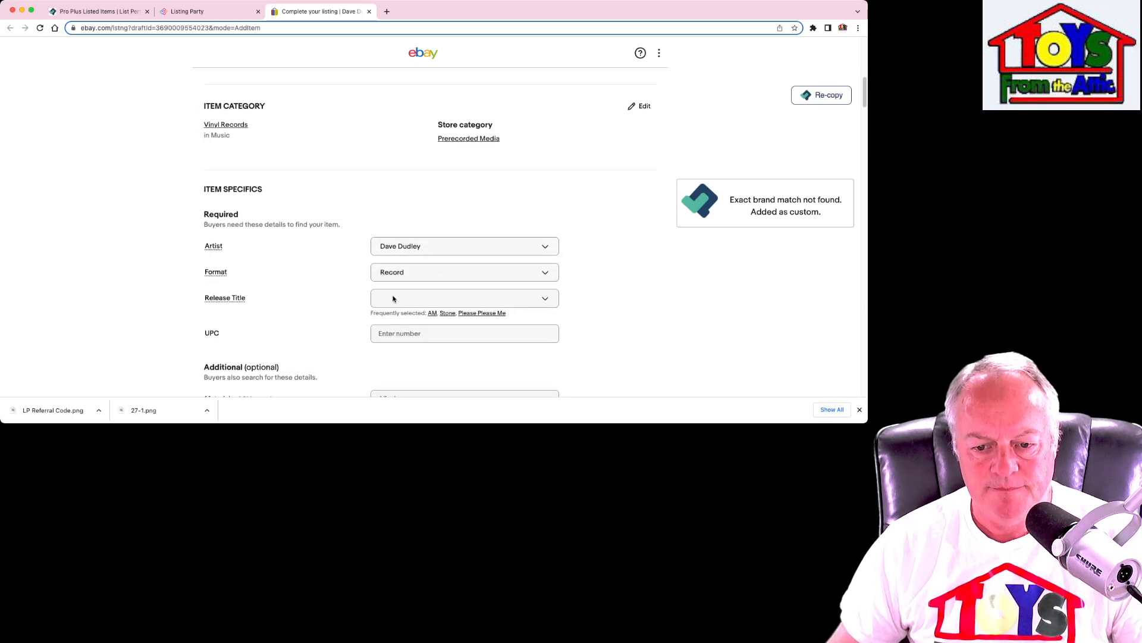
Step: Set the release title to the custom value Uncommonly Good Country and the UPC to Does Not Apply
{"action": "left_click", "coordinate": [392, 299]}
{"action": "type", "text": "Unc"}
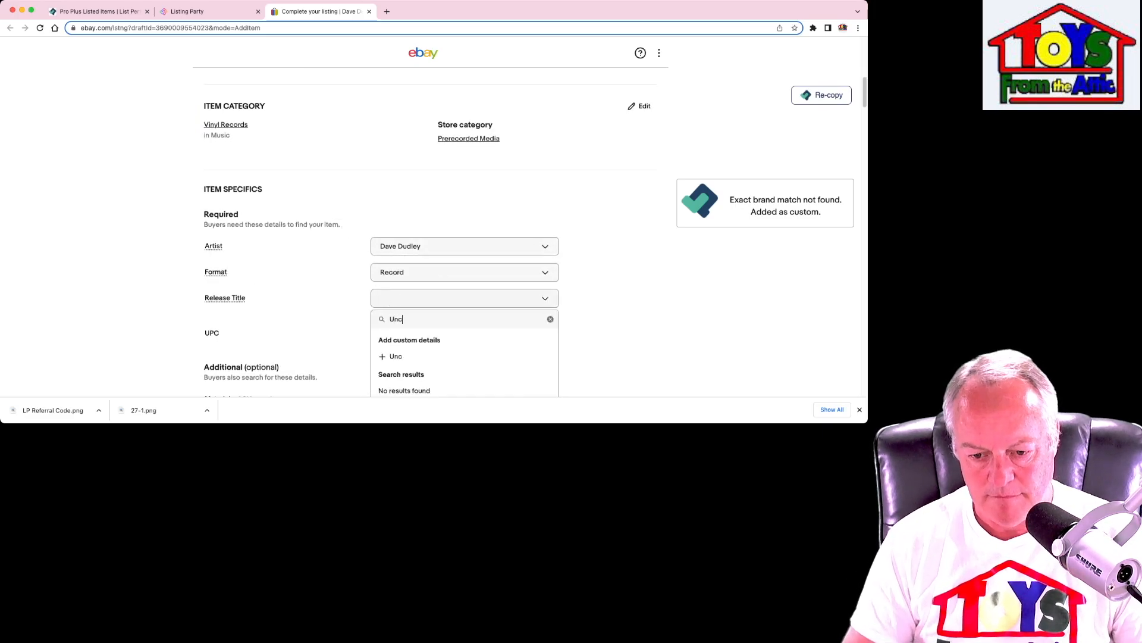
{"action": "type", "text": "ommonll"}
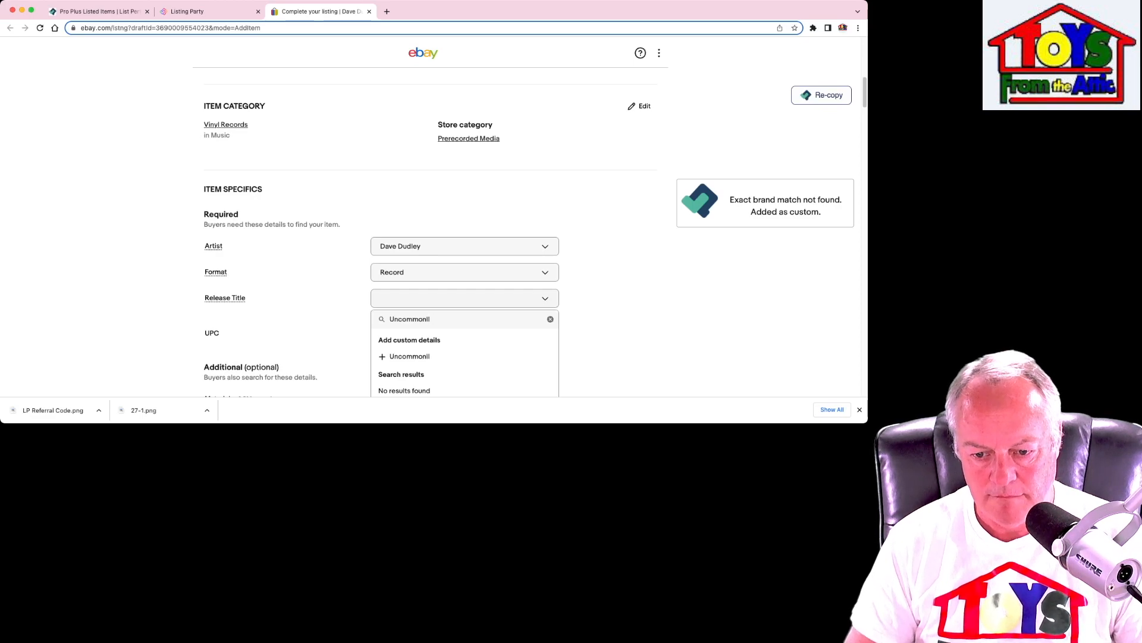
{"action": "key", "text": "BackSpace"}
{"action": "type", "text": "y Good Country"}
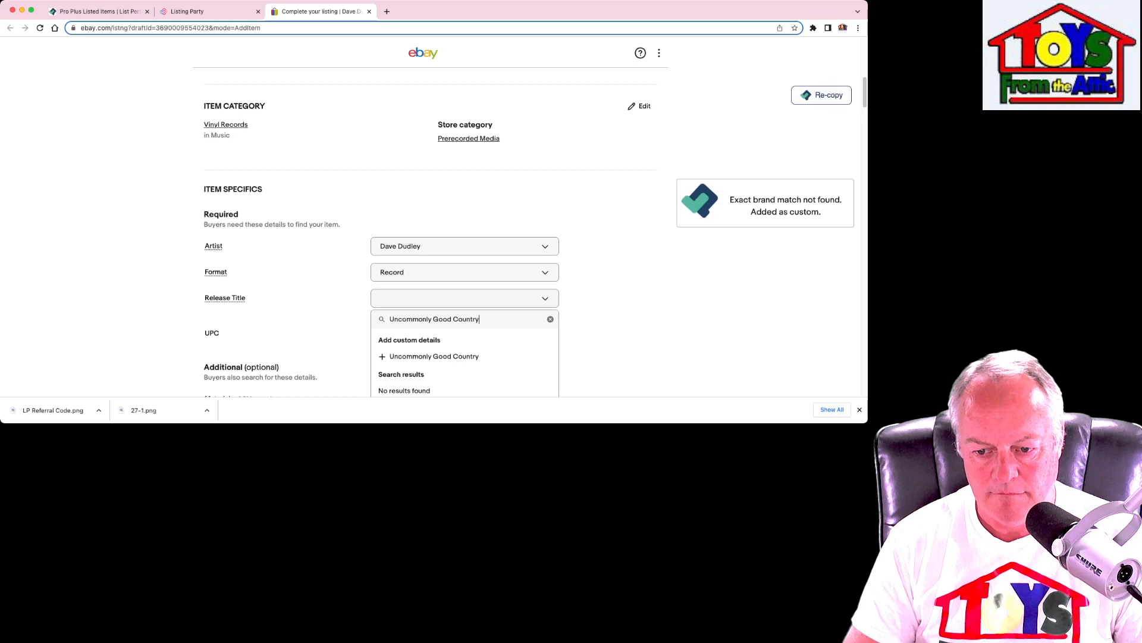
{"action": "key", "text": "Return"}
{"action": "left_click", "coordinate": [412, 324]}
{"action": "left_click", "coordinate": [450, 221]}
Step: Review the remaining item specifics, description, pricing and shipping details, and publish the listing on eBay
{"action": "scroll", "coordinate": [159, 254], "scroll_direction": "down", "scroll_amount": 5}
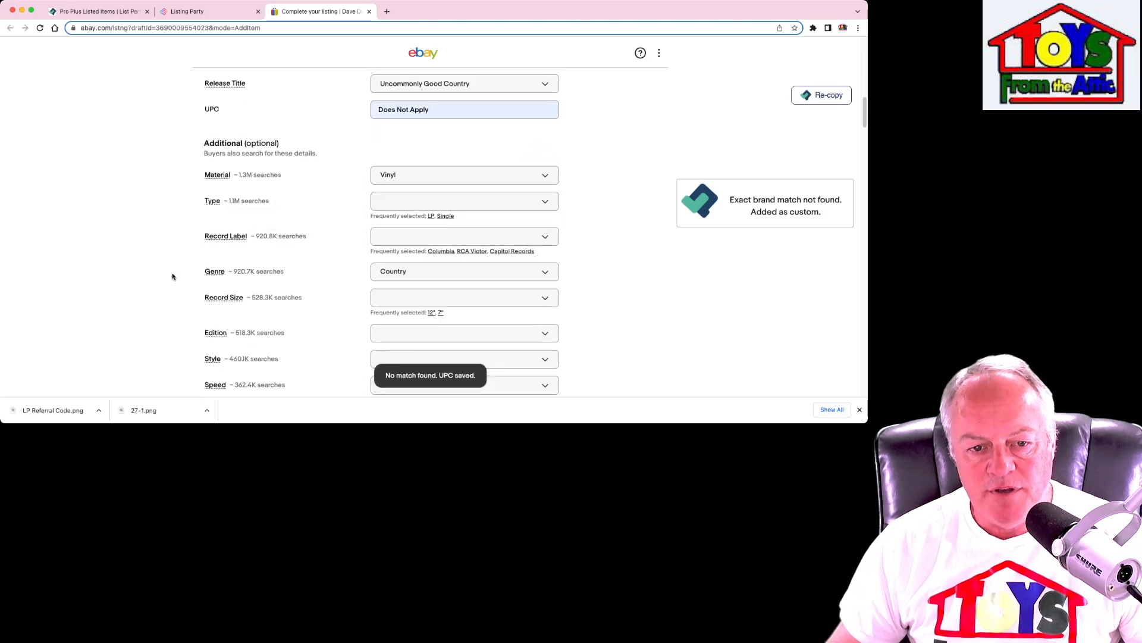
{"action": "scroll", "coordinate": [170, 255], "scroll_direction": "down", "scroll_amount": 10}
{"action": "scroll", "coordinate": [169, 255], "scroll_direction": "down", "scroll_amount": 15}
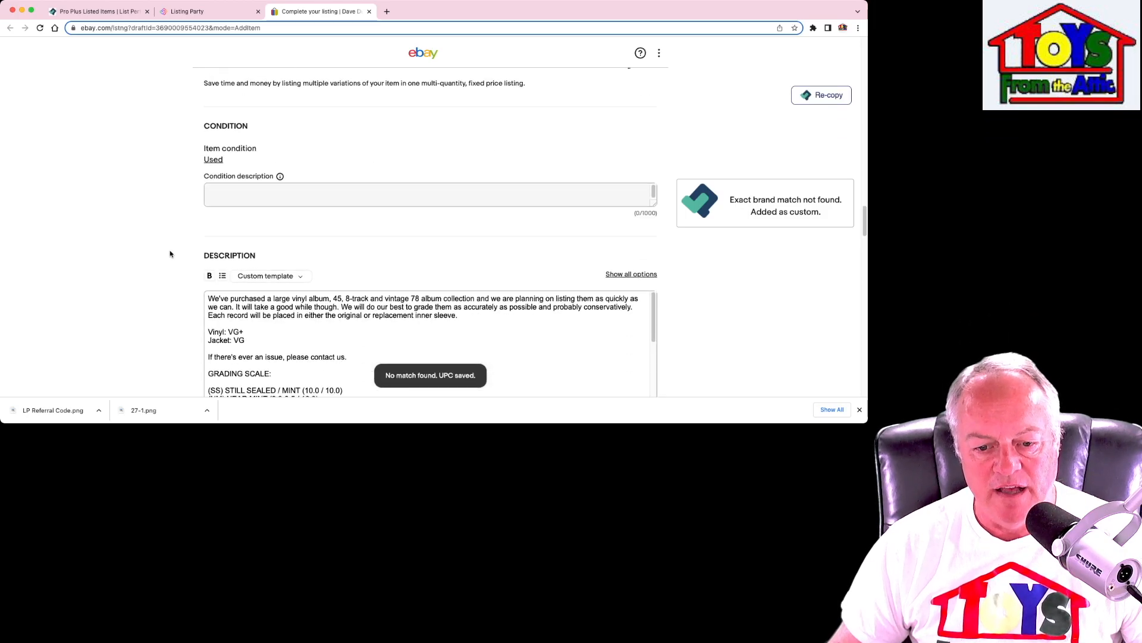
{"action": "scroll", "coordinate": [169, 254], "scroll_direction": "down", "scroll_amount": 2}
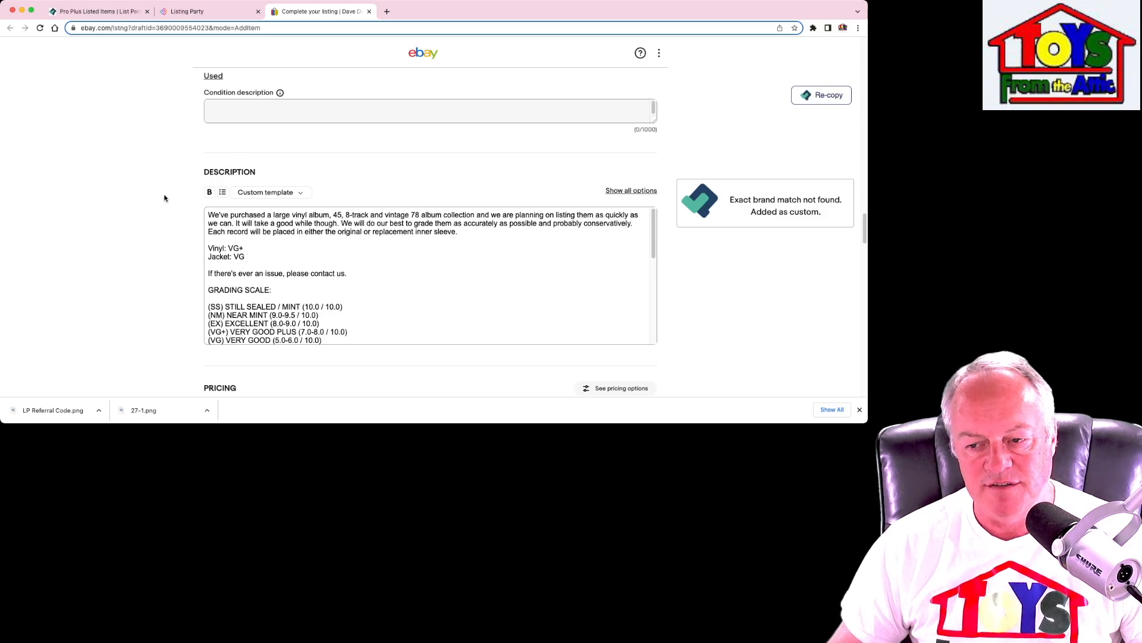
{"action": "scroll", "coordinate": [156, 212], "scroll_direction": "down", "scroll_amount": 5}
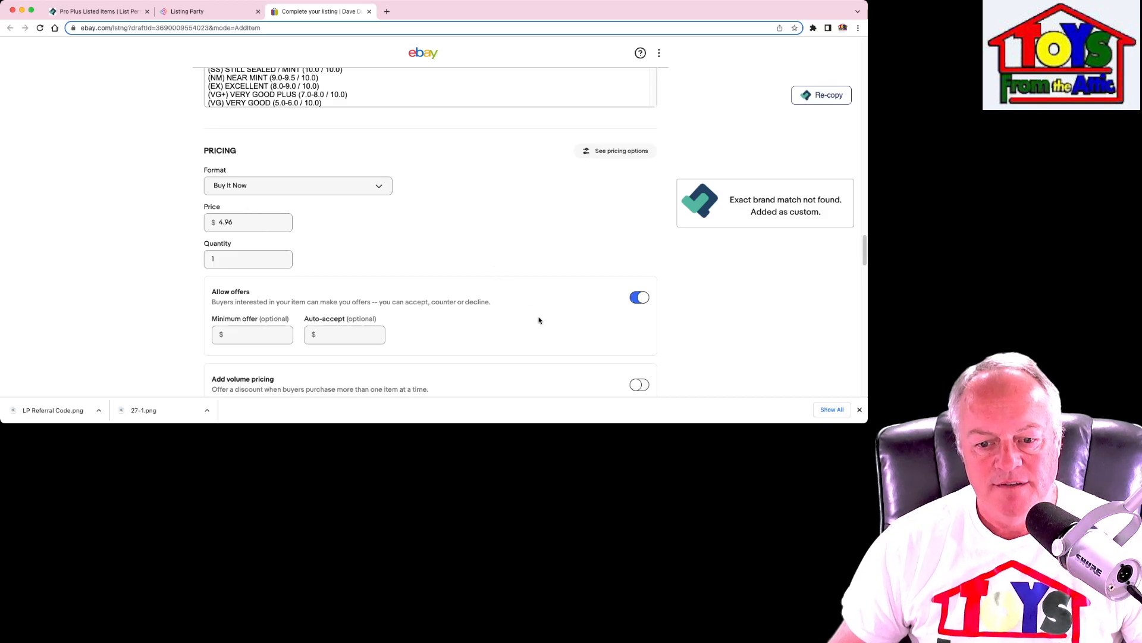
{"action": "scroll", "coordinate": [523, 319], "scroll_direction": "down", "scroll_amount": 6}
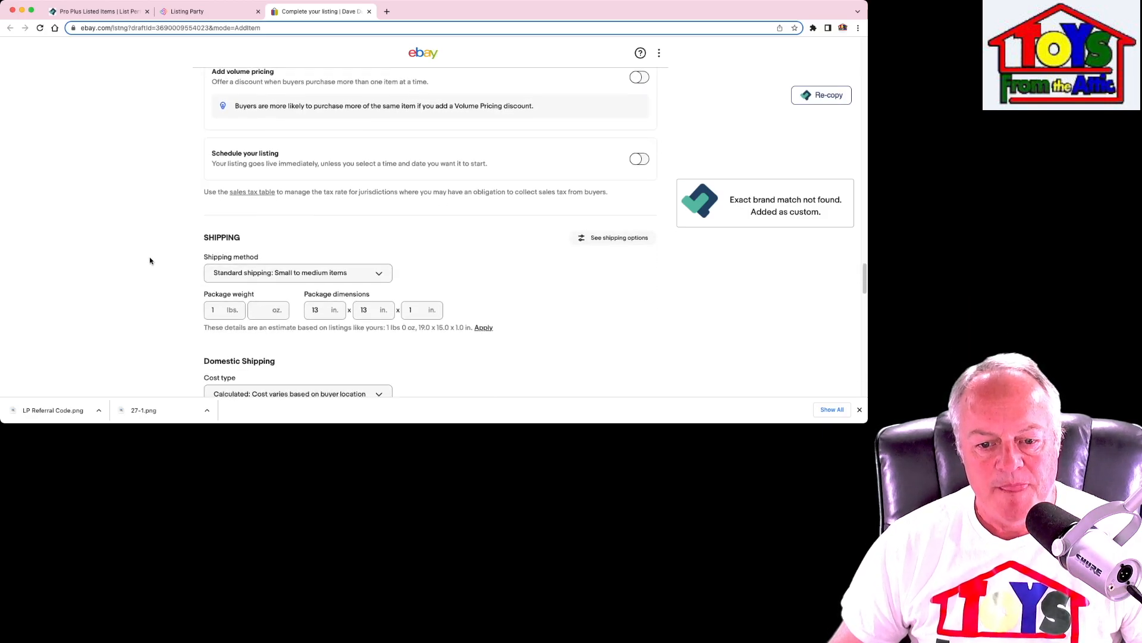
{"action": "scroll", "coordinate": [153, 260], "scroll_direction": "down", "scroll_amount": 3}
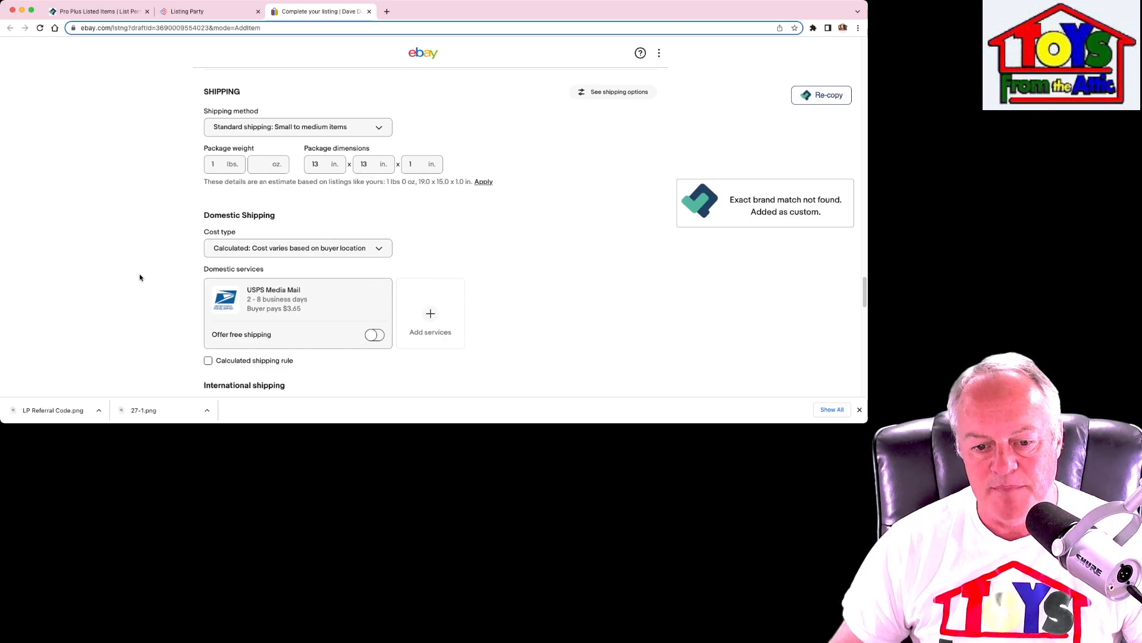
{"action": "scroll", "coordinate": [140, 278], "scroll_direction": "down", "scroll_amount": 13}
{"action": "scroll", "coordinate": [141, 280], "scroll_direction": "down", "scroll_amount": 3}
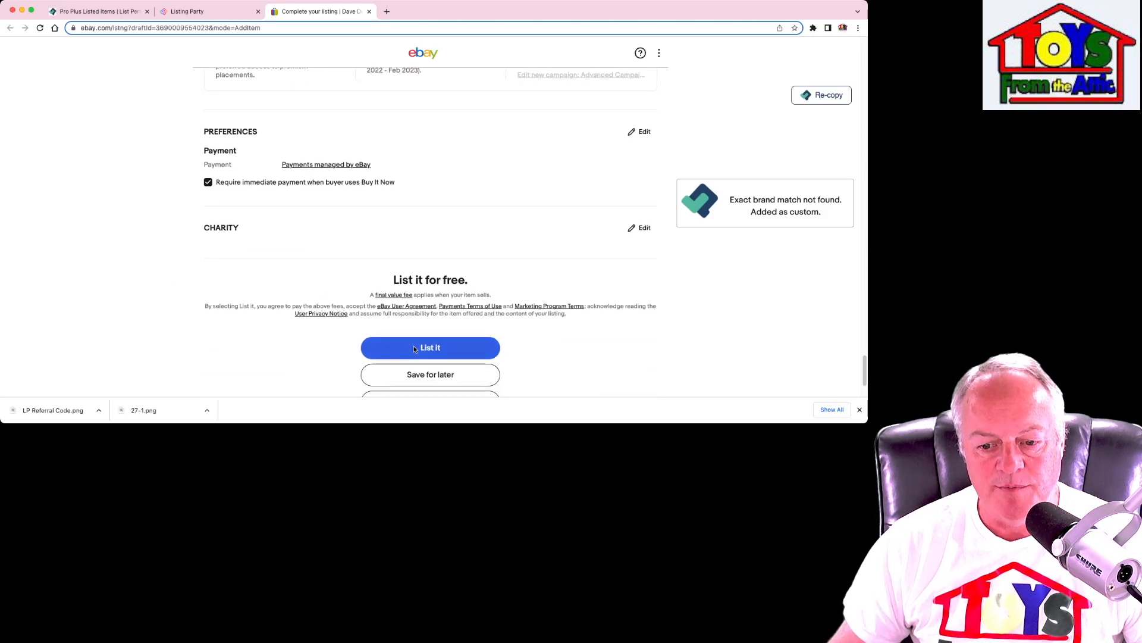
{"action": "left_click", "coordinate": [414, 349]}
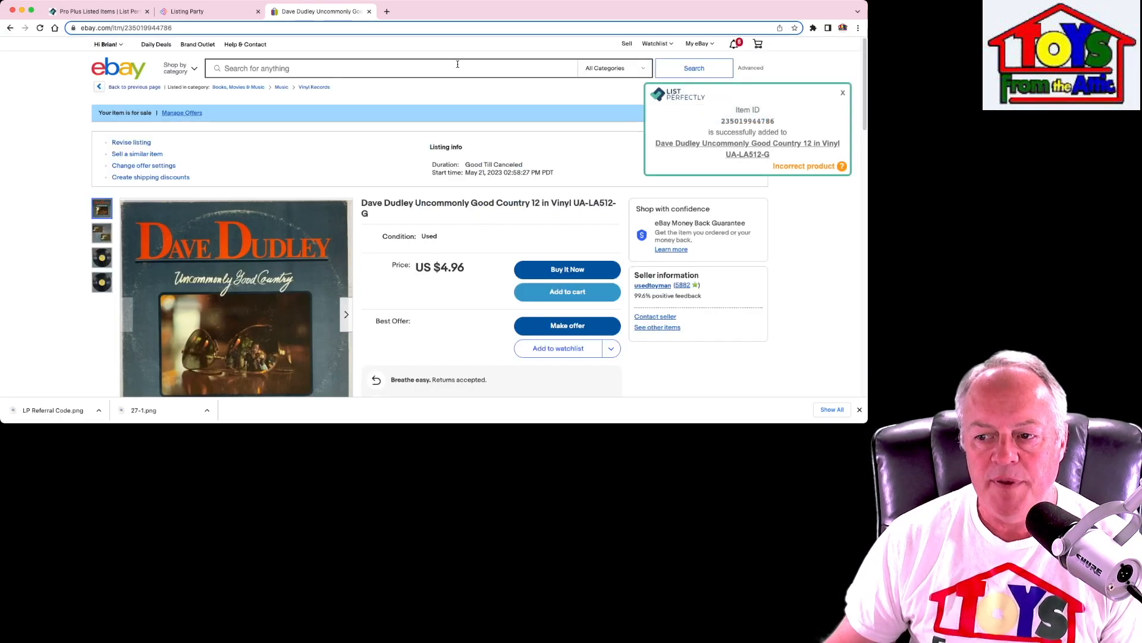
Step: Close the published eBay listing, return to the List Perfectly catalog, dismiss the platform selection and refresh the item list
{"action": "left_click", "coordinate": [368, 12]}
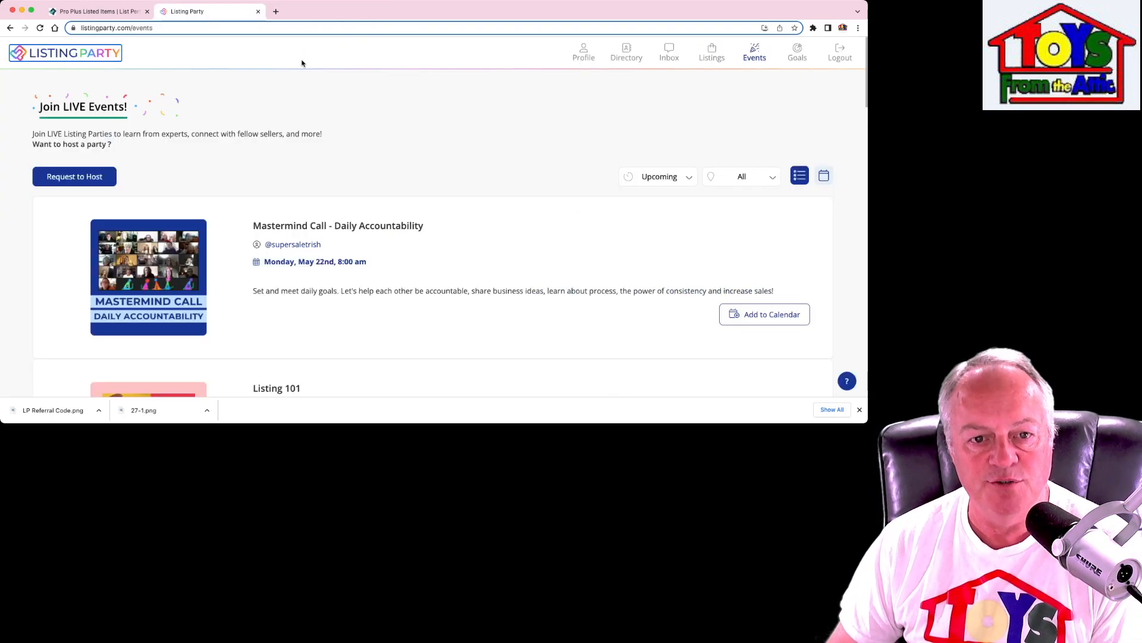
{"action": "left_click", "coordinate": [103, 13]}
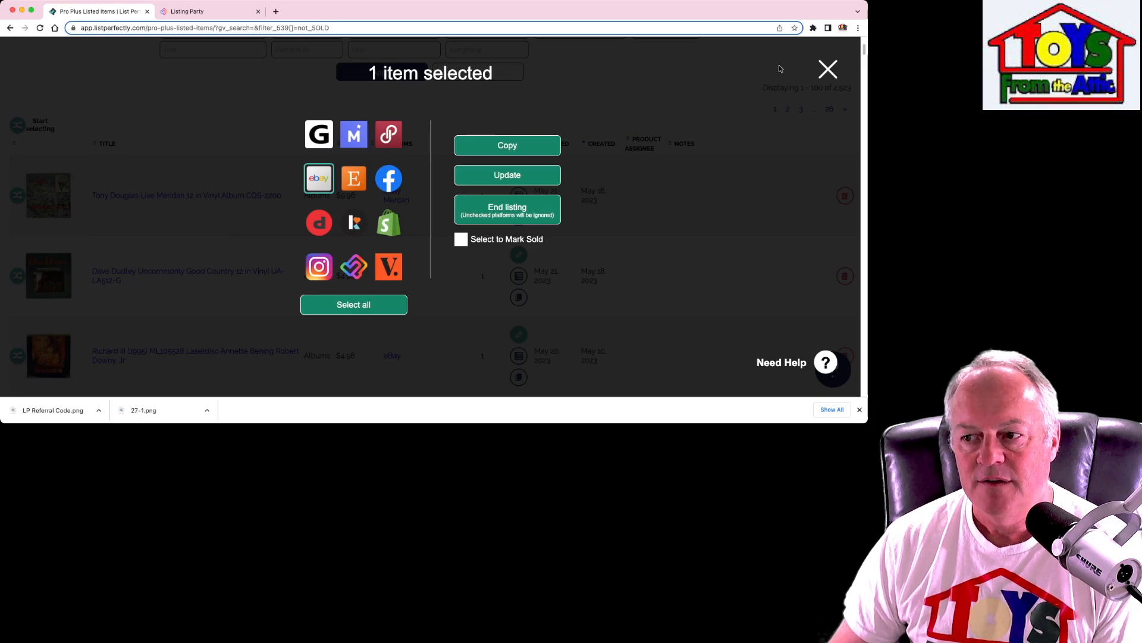
{"action": "left_click", "coordinate": [829, 72]}
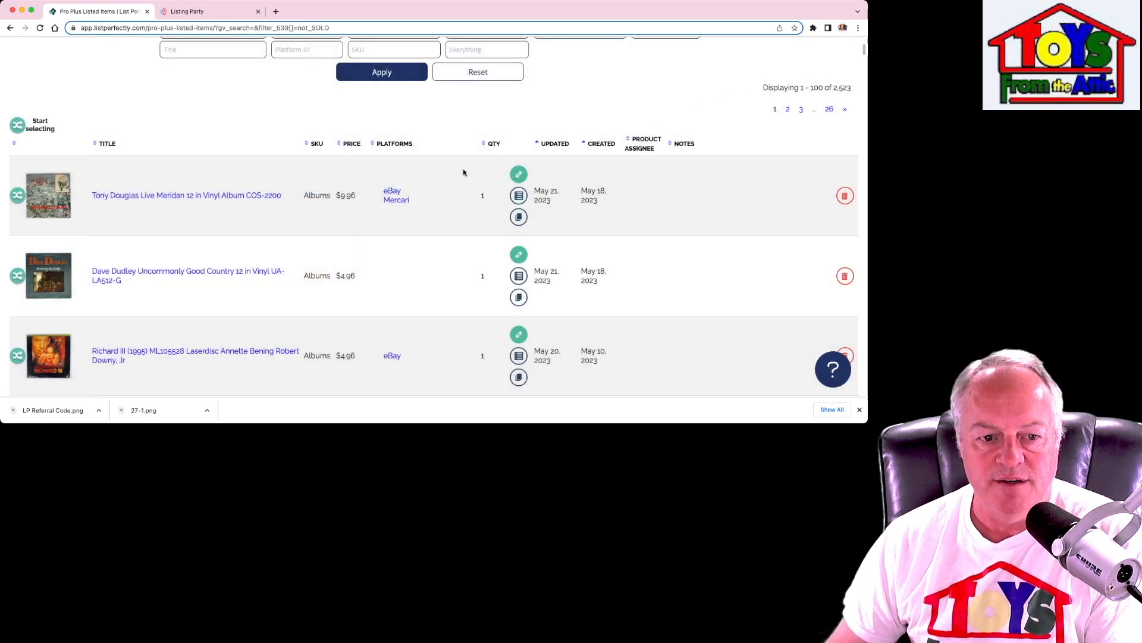
{"action": "left_click", "coordinate": [40, 29]}
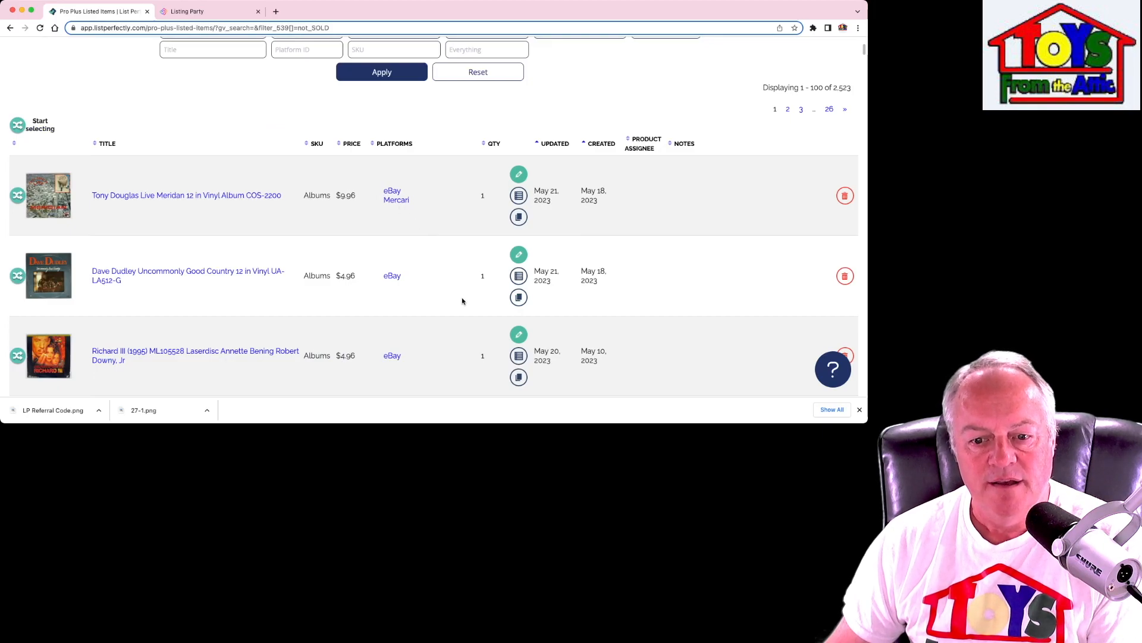
{"action": "left_click", "coordinate": [19, 278]}
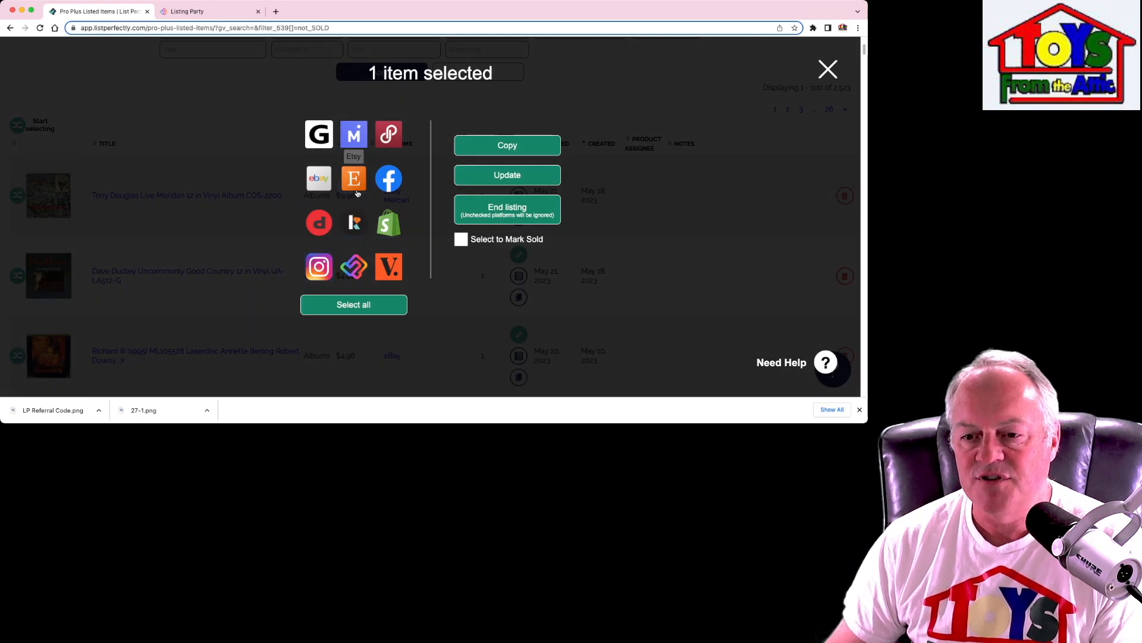
{"action": "left_click", "coordinate": [829, 71]}
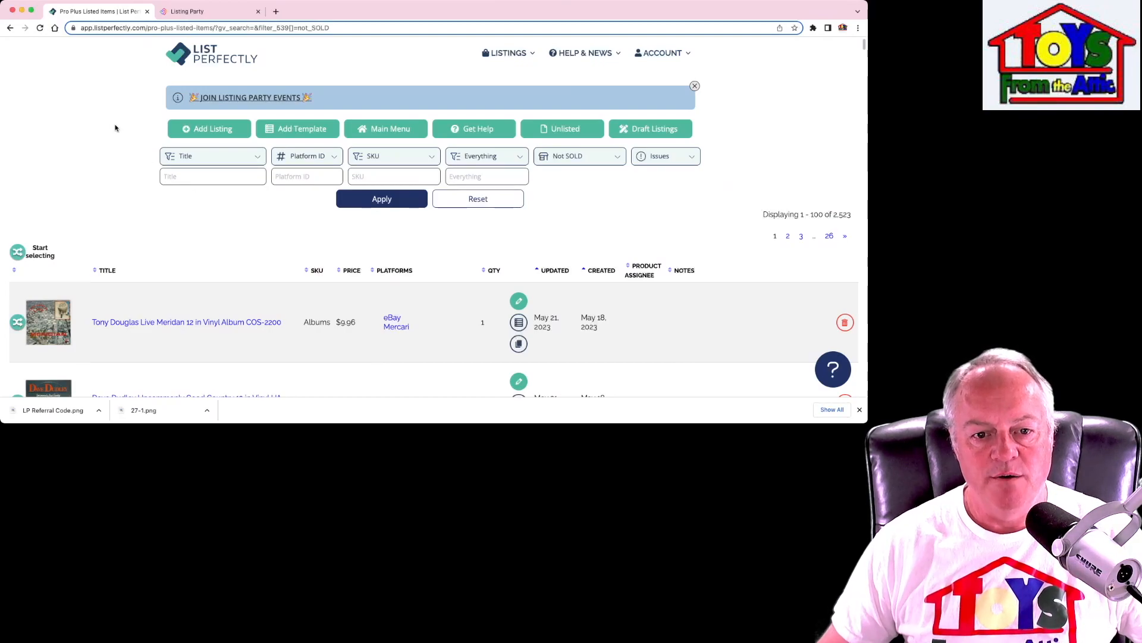
Step: Look through the catalog to check which platforms each item is listed on
{"action": "scroll", "coordinate": [174, 221], "scroll_direction": "down", "scroll_amount": 6}
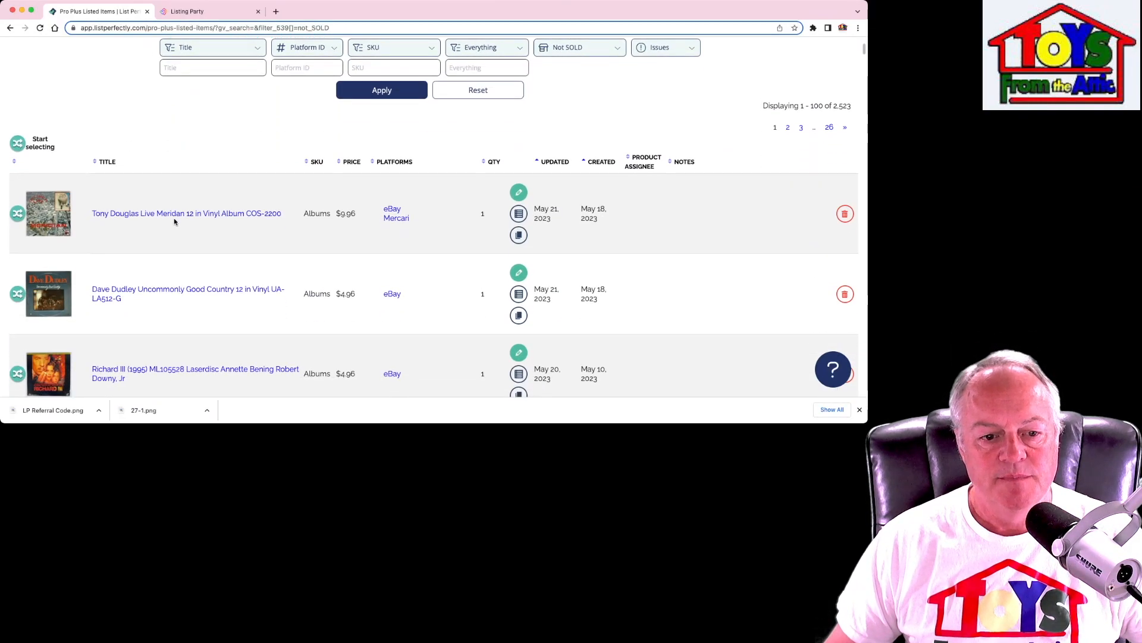
{"action": "scroll", "coordinate": [175, 220], "scroll_direction": "down", "scroll_amount": 6}
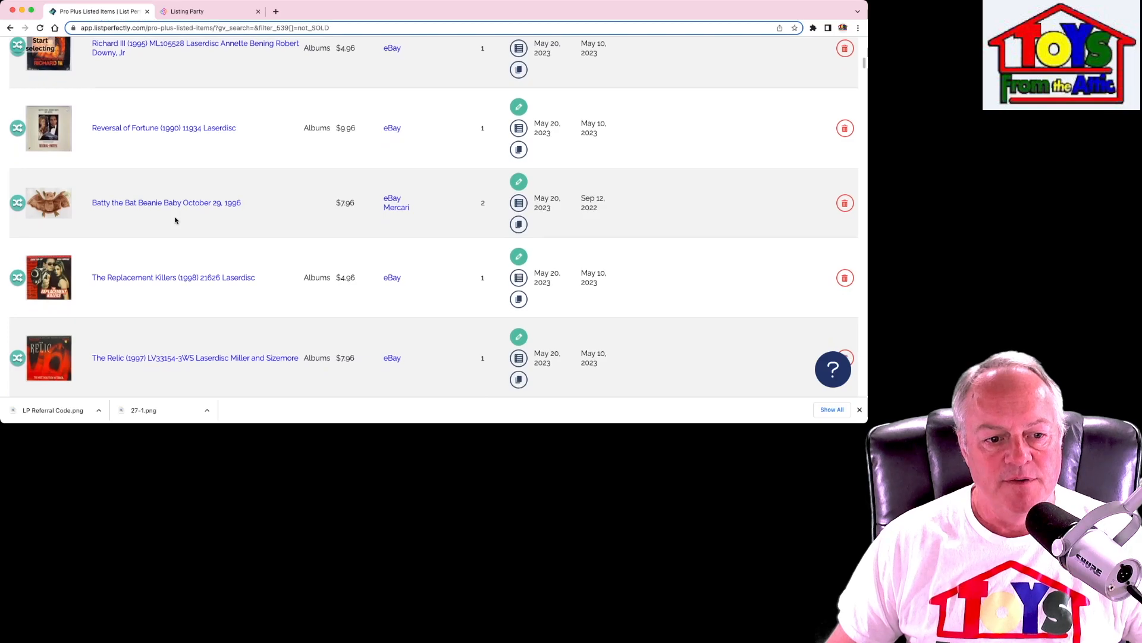
{"action": "scroll", "coordinate": [175, 220], "scroll_direction": "down", "scroll_amount": 2}
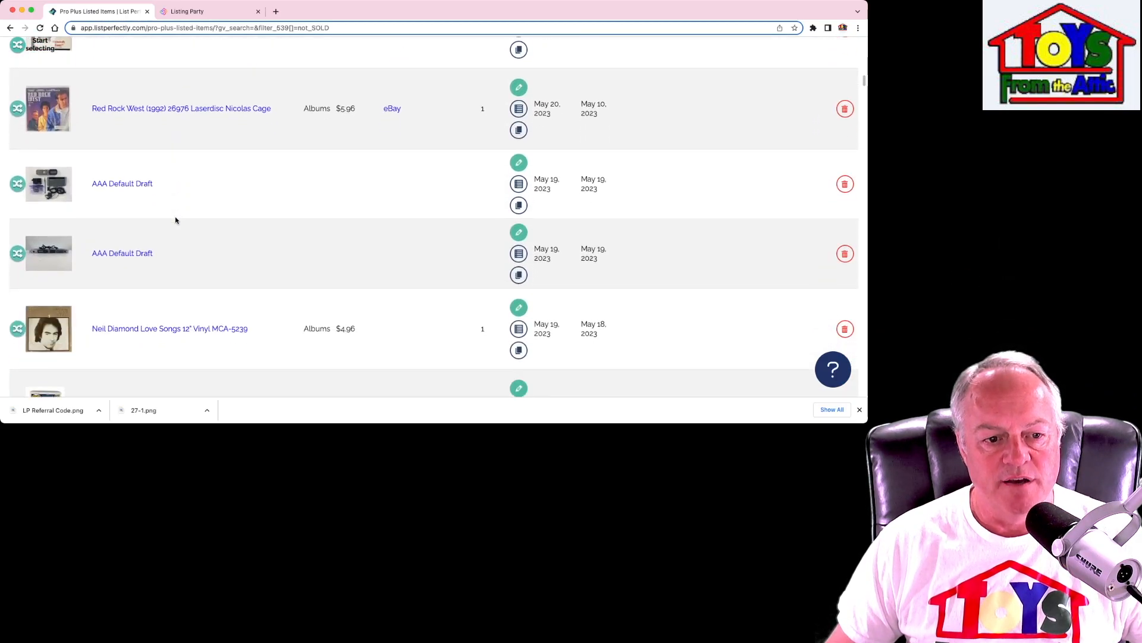
{"action": "scroll", "coordinate": [175, 221], "scroll_direction": "down", "scroll_amount": 2}
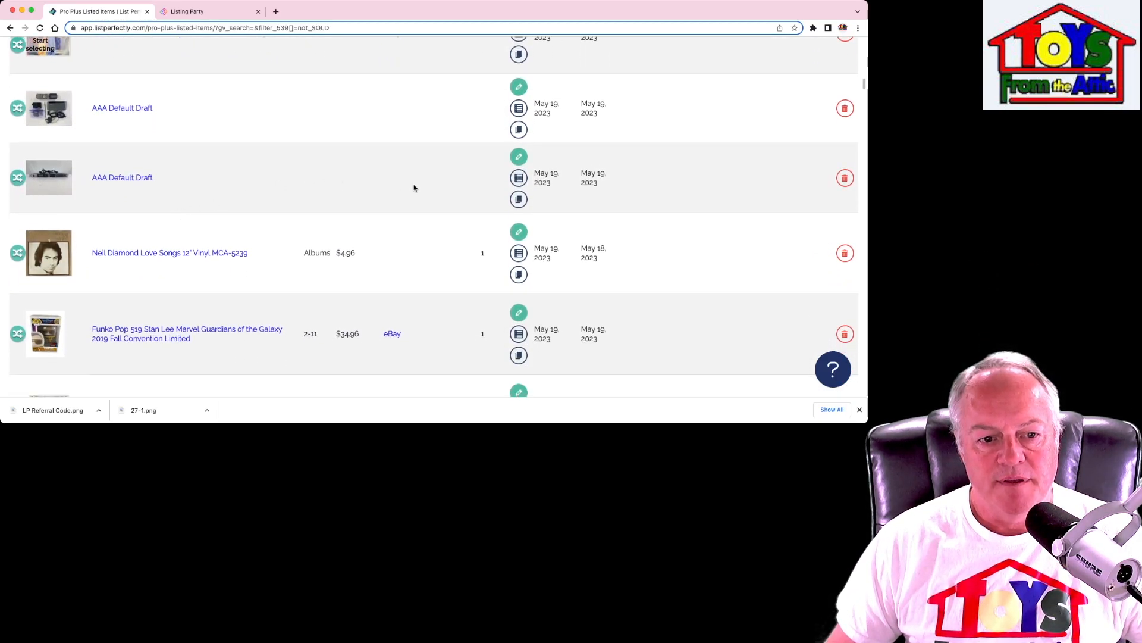
Step: Open the AAA Default Draft listed just above the Neil Diamond record for editing, and open its first photo in the image editor
{"action": "left_click", "coordinate": [518, 157]}
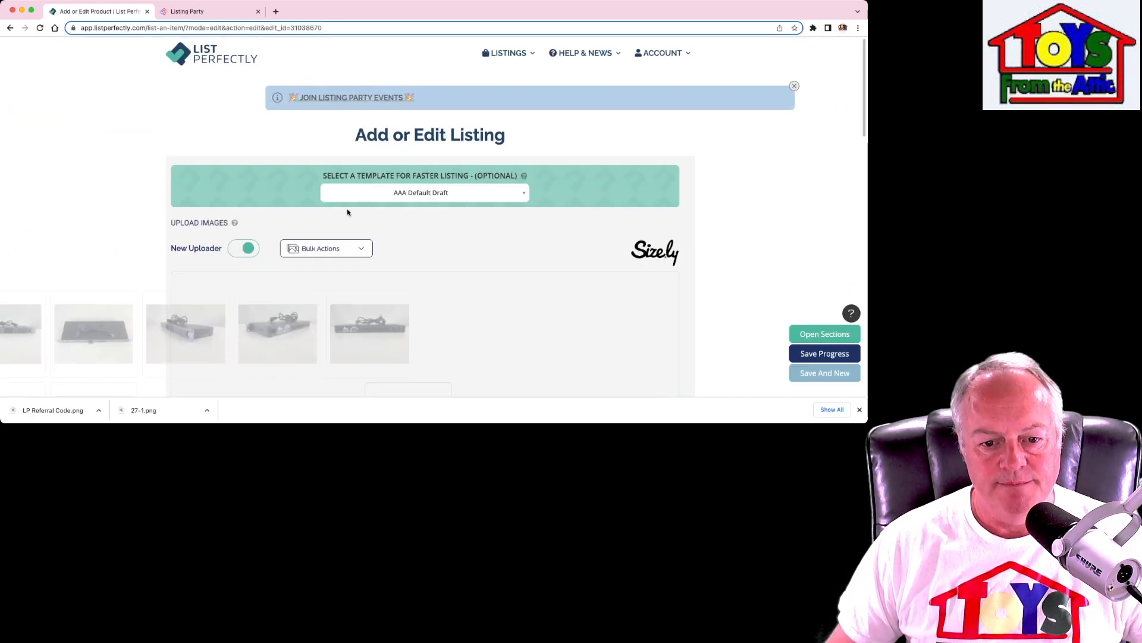
{"action": "scroll", "coordinate": [342, 222], "scroll_direction": "down", "scroll_amount": 2}
{"action": "scroll", "coordinate": [342, 222], "scroll_direction": "down", "scroll_amount": 1}
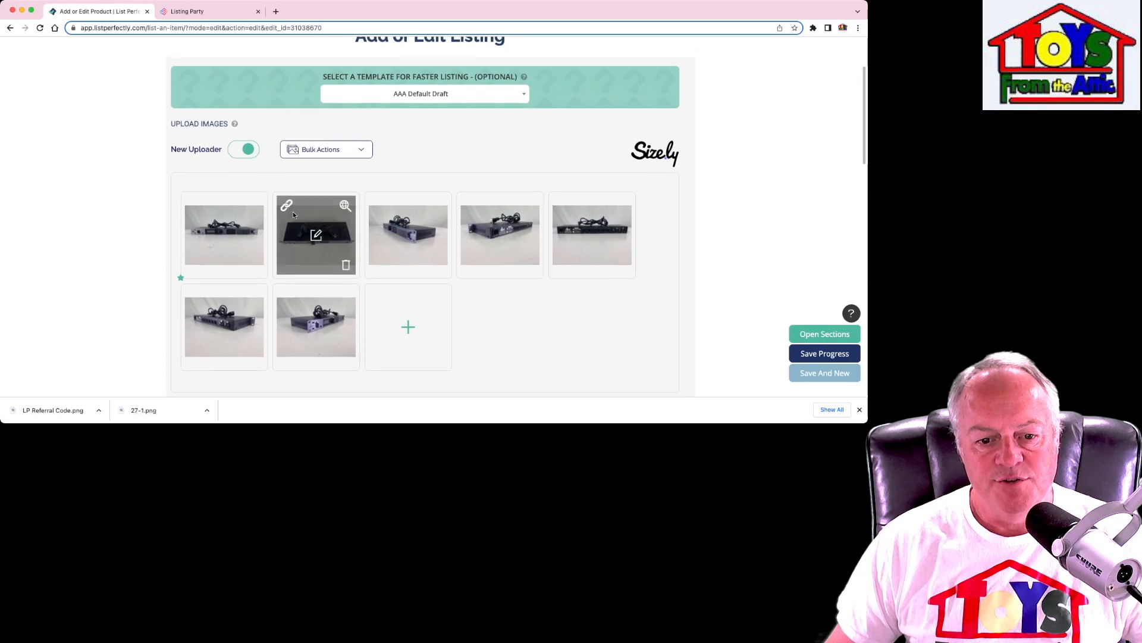
{"action": "mouse_move", "coordinate": [213, 238]}
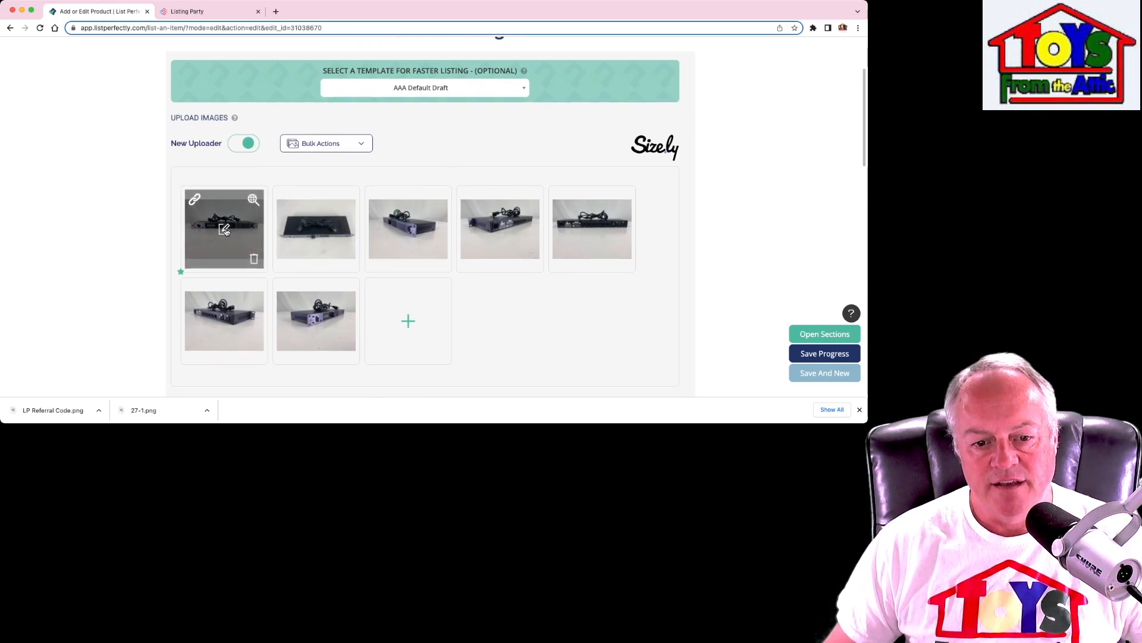
{"action": "left_click", "coordinate": [225, 231]}
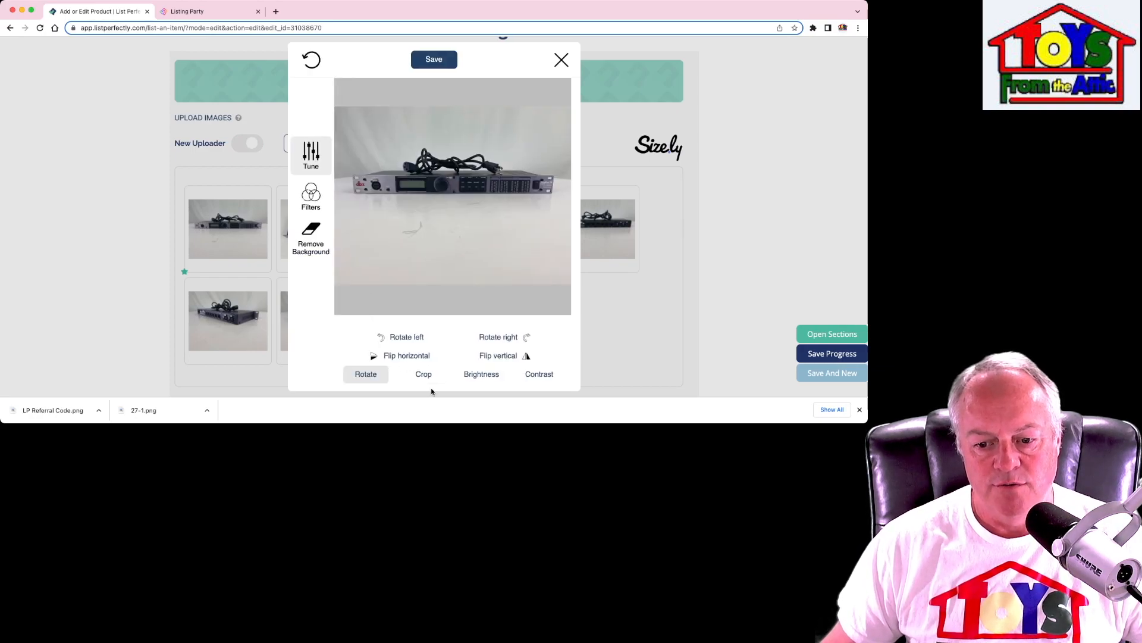
Step: Crop the first photo closely around the rack unit and its cable, trimming the empty space above and below, and save it
{"action": "left_click", "coordinate": [424, 375]}
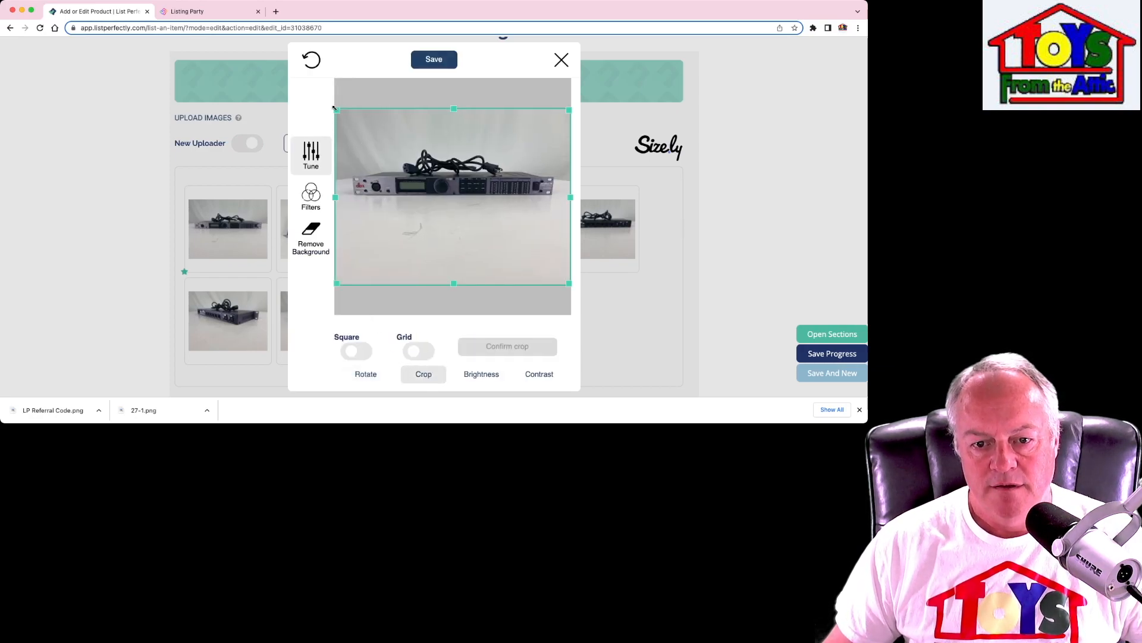
{"action": "left_click_drag", "start_coordinate": [336, 109], "coordinate": [344, 145]}
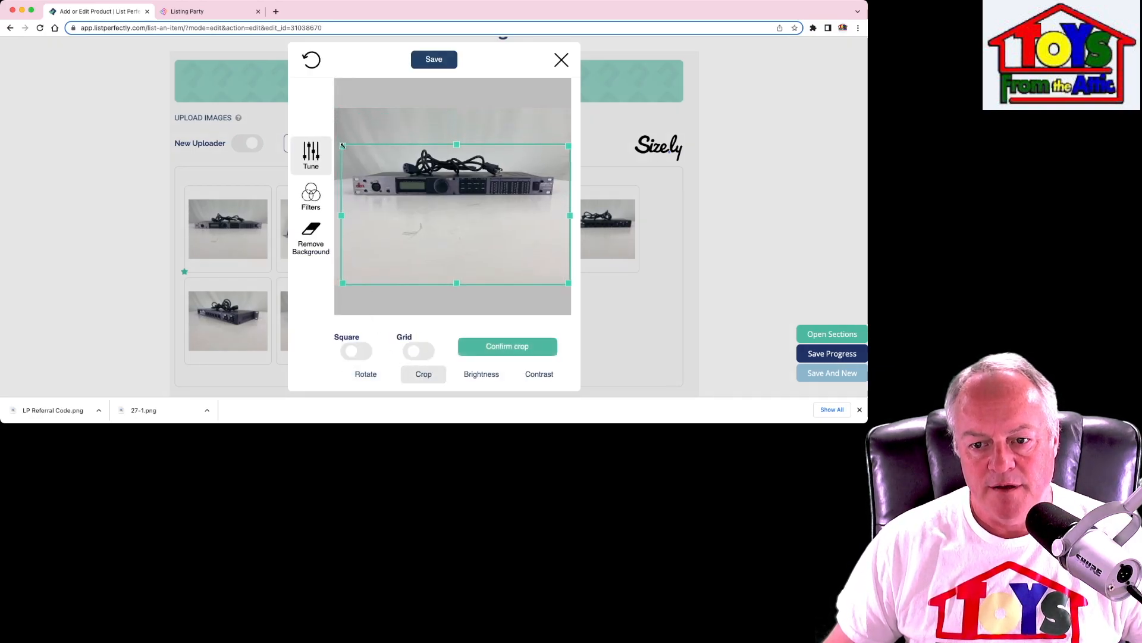
{"action": "left_click_drag", "start_coordinate": [457, 283], "coordinate": [473, 224]}
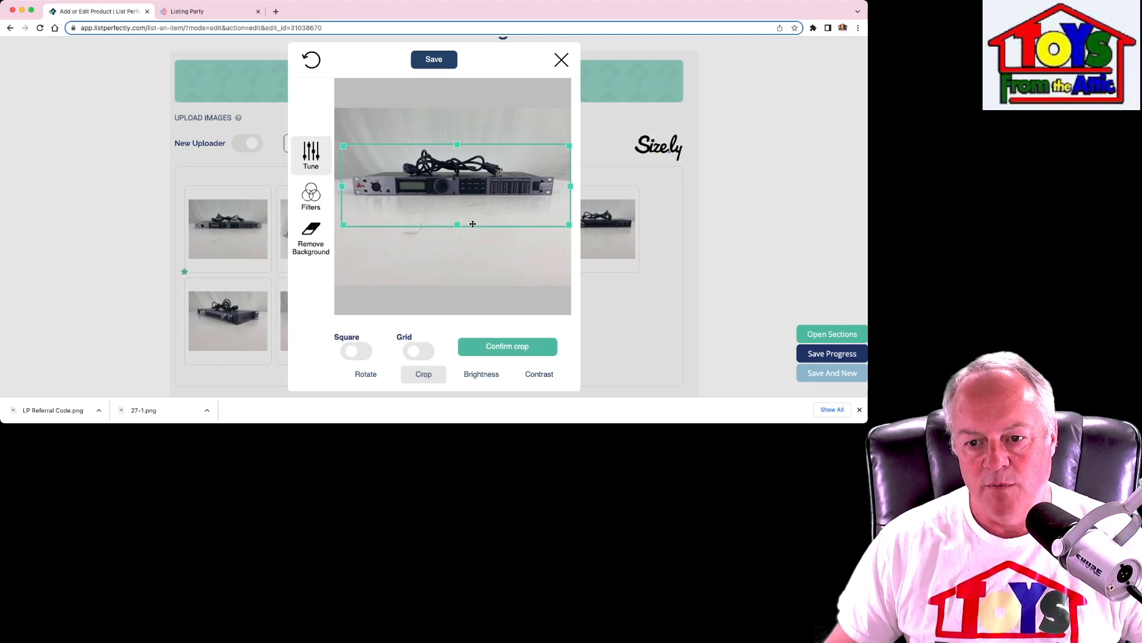
{"action": "left_click", "coordinate": [500, 343]}
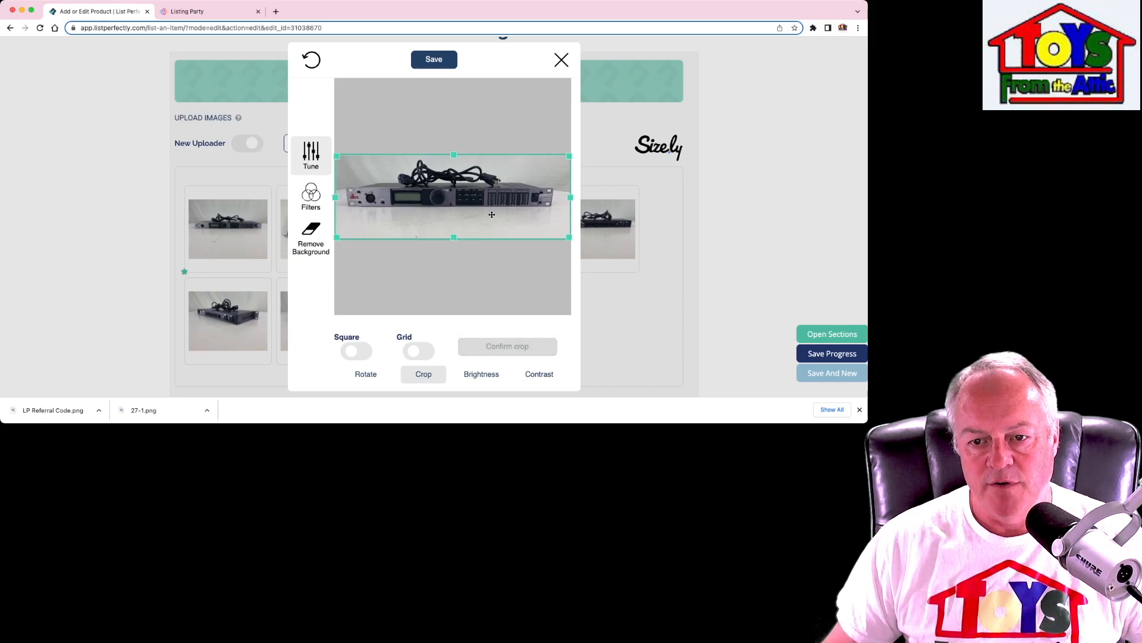
{"action": "left_click", "coordinate": [436, 62]}
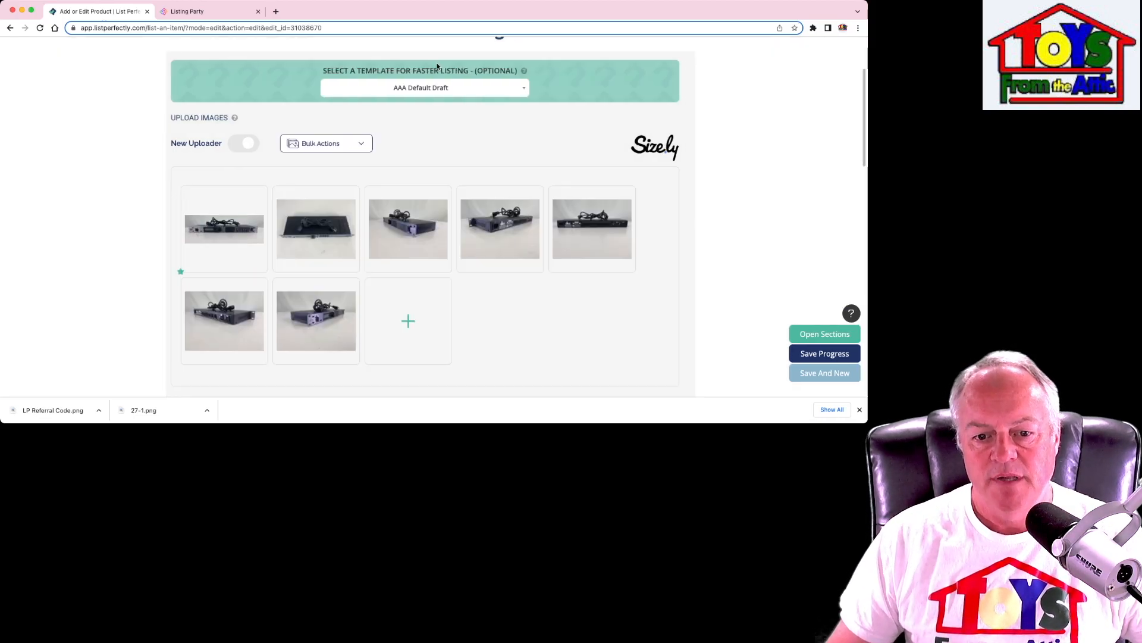
Step: Remove the background from the cropped first photo and save the edited image
{"action": "left_click", "coordinate": [226, 231]}
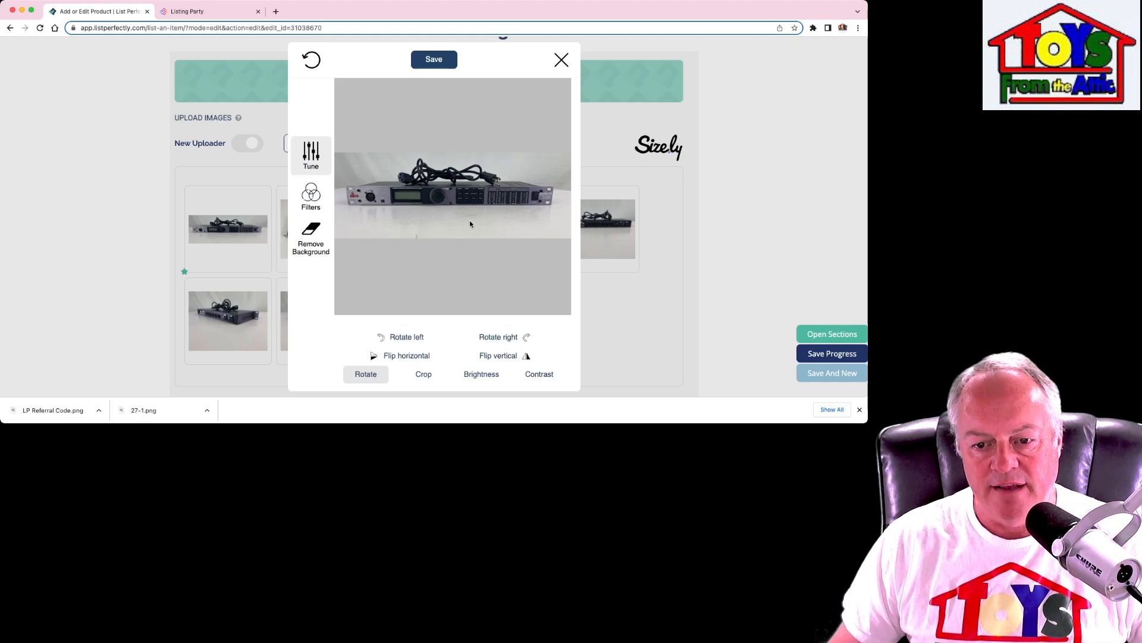
{"action": "left_click", "coordinate": [561, 60]}
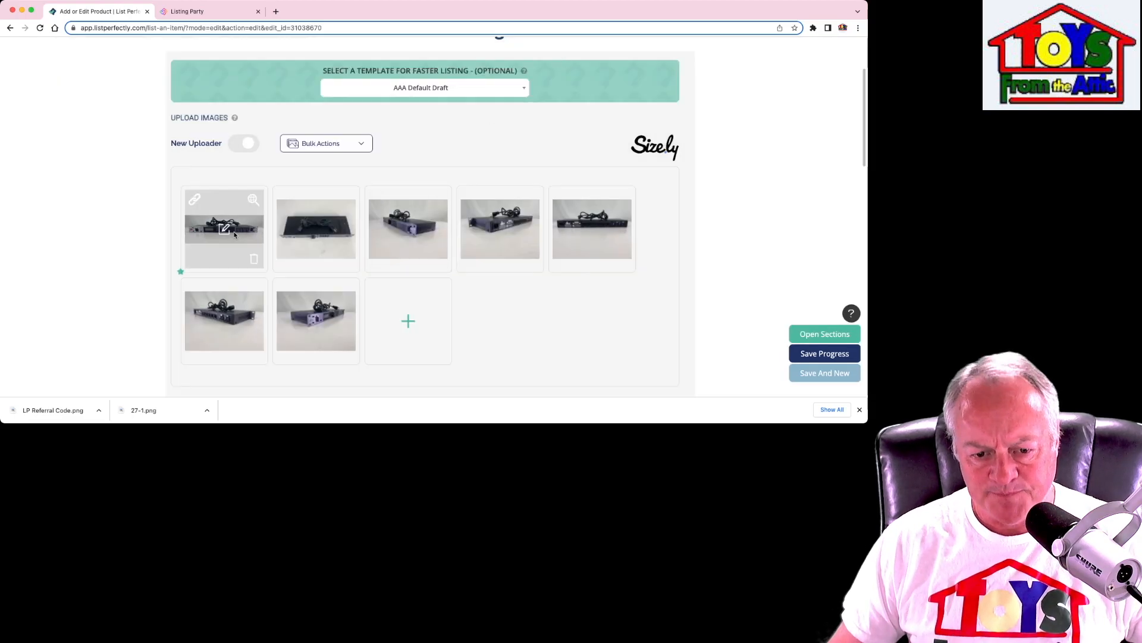
{"action": "left_click", "coordinate": [225, 230]}
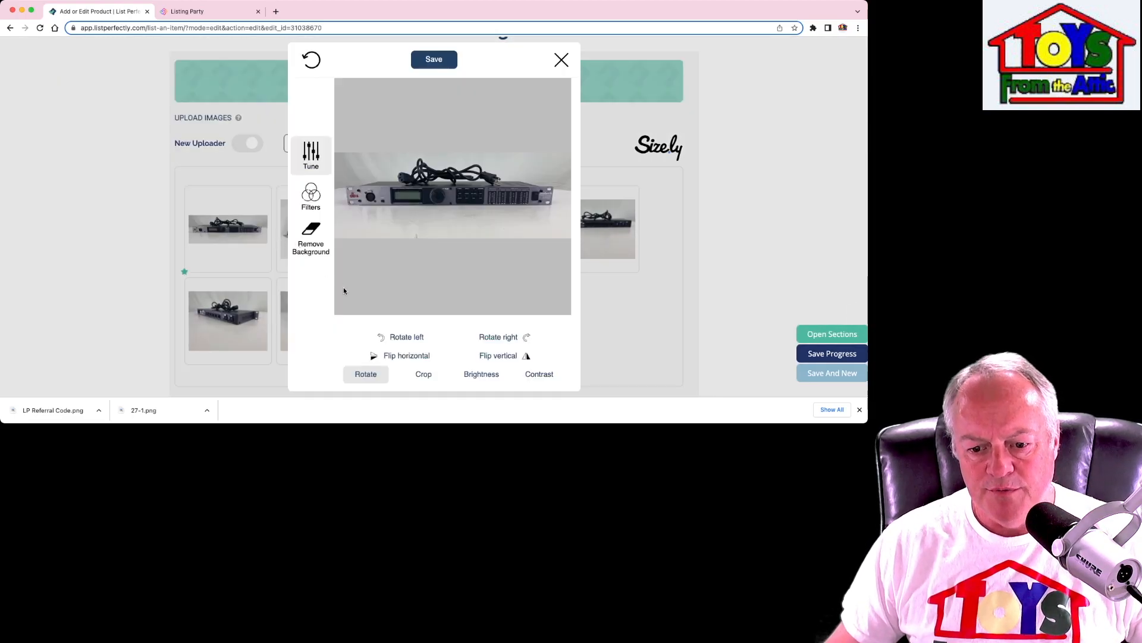
{"action": "left_click", "coordinate": [310, 236]}
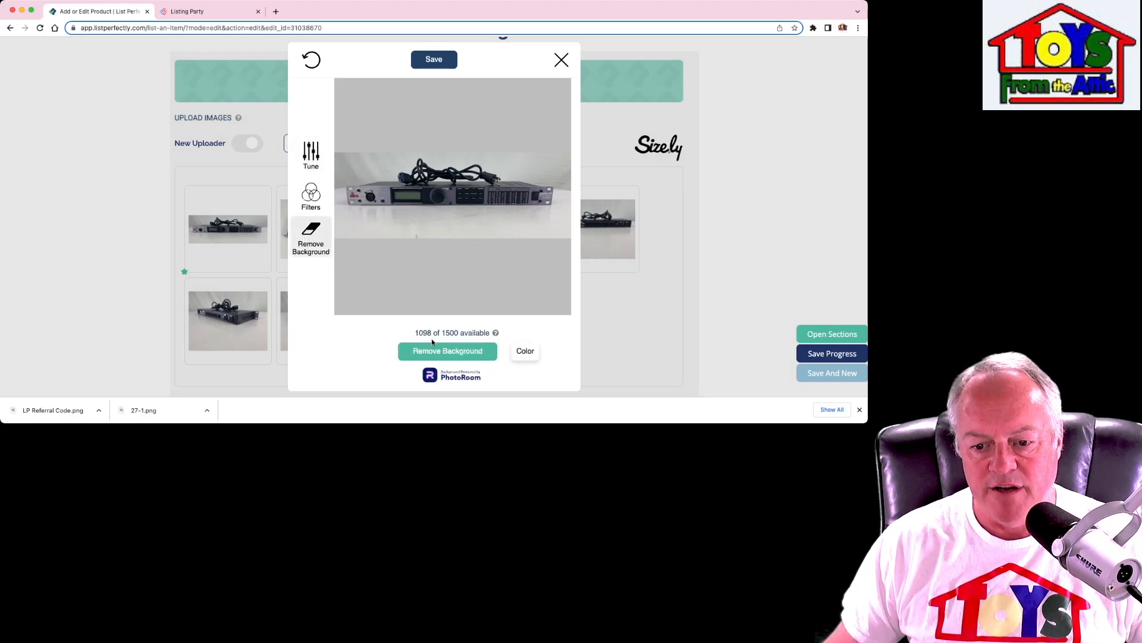
{"action": "left_click", "coordinate": [445, 353]}
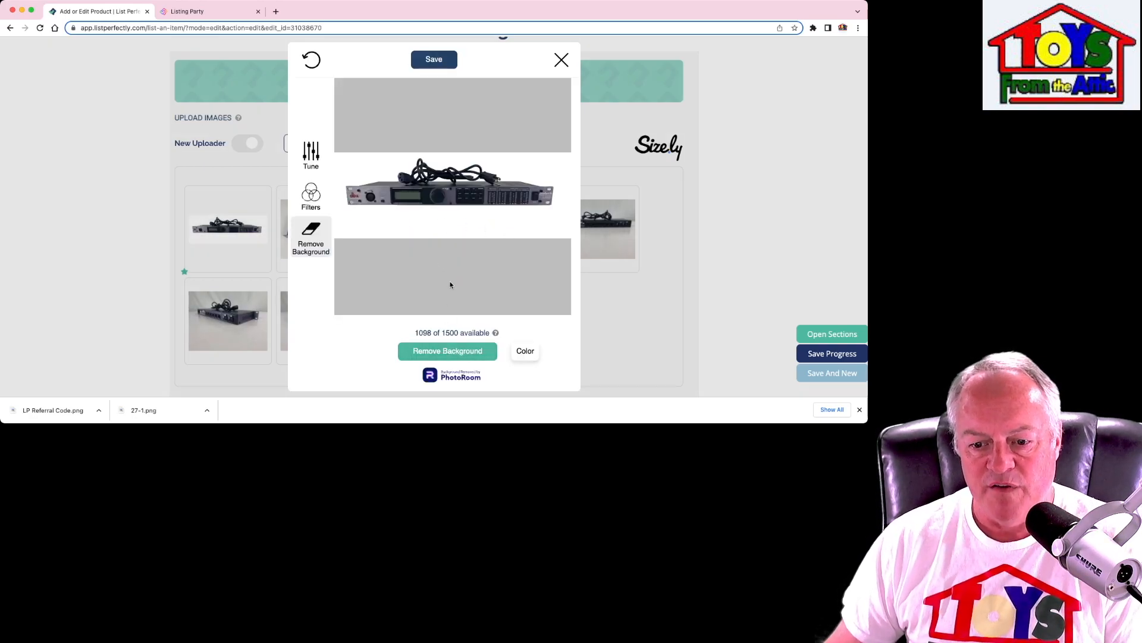
{"action": "left_click", "coordinate": [433, 61]}
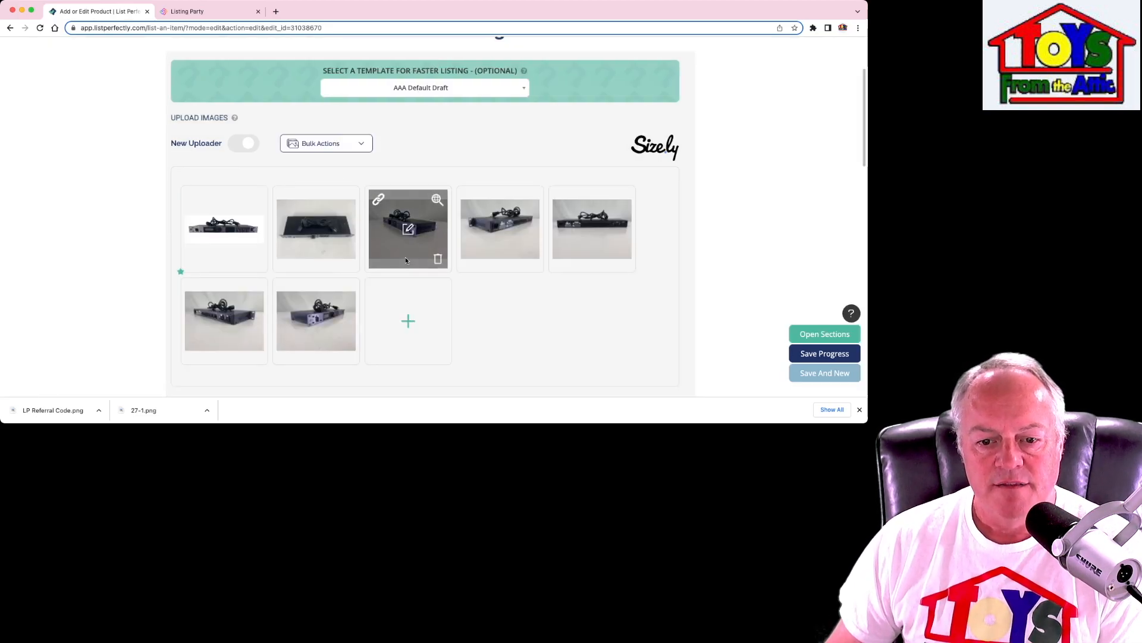
Step: Replace the listing title with "dbx Driverack PA Complete Equalization & Loudspeaker Control System"
{"action": "scroll", "coordinate": [406, 260], "scroll_direction": "down", "scroll_amount": 1}
{"action": "scroll", "coordinate": [404, 262], "scroll_direction": "down", "scroll_amount": 2}
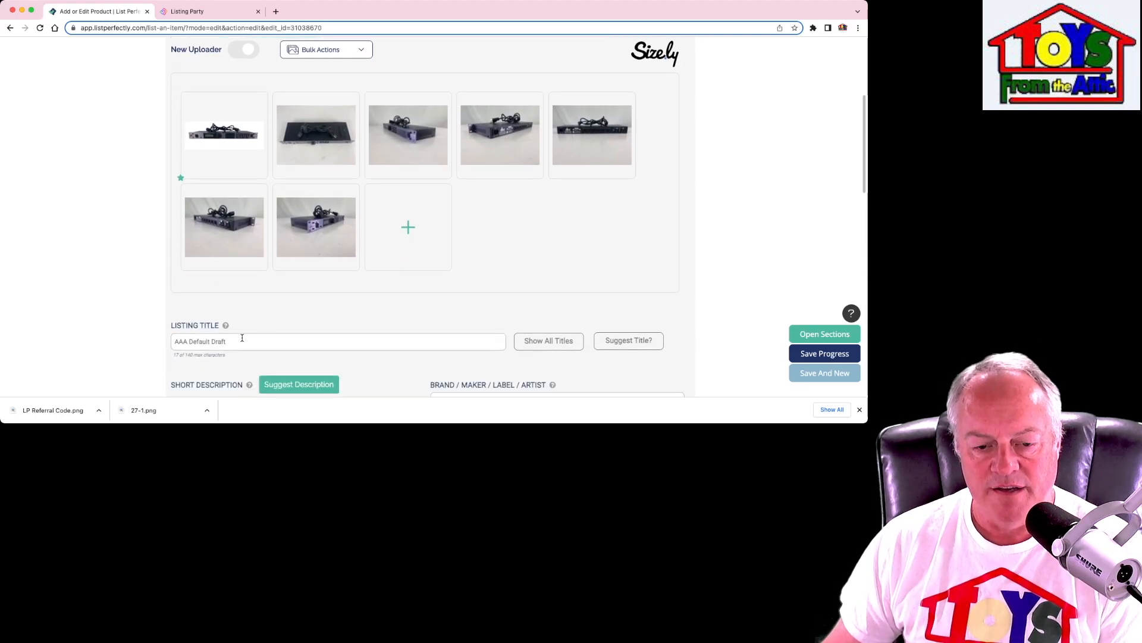
{"action": "left_click_drag", "start_coordinate": [228, 340], "coordinate": [136, 333]}
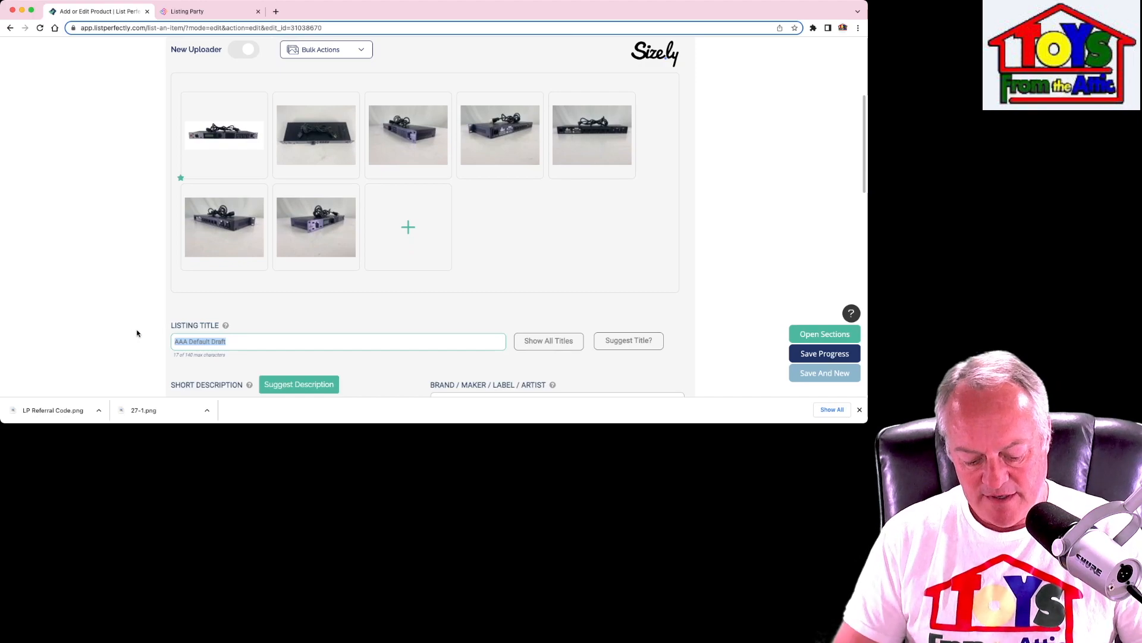
{"action": "type", "text": "dbx"}
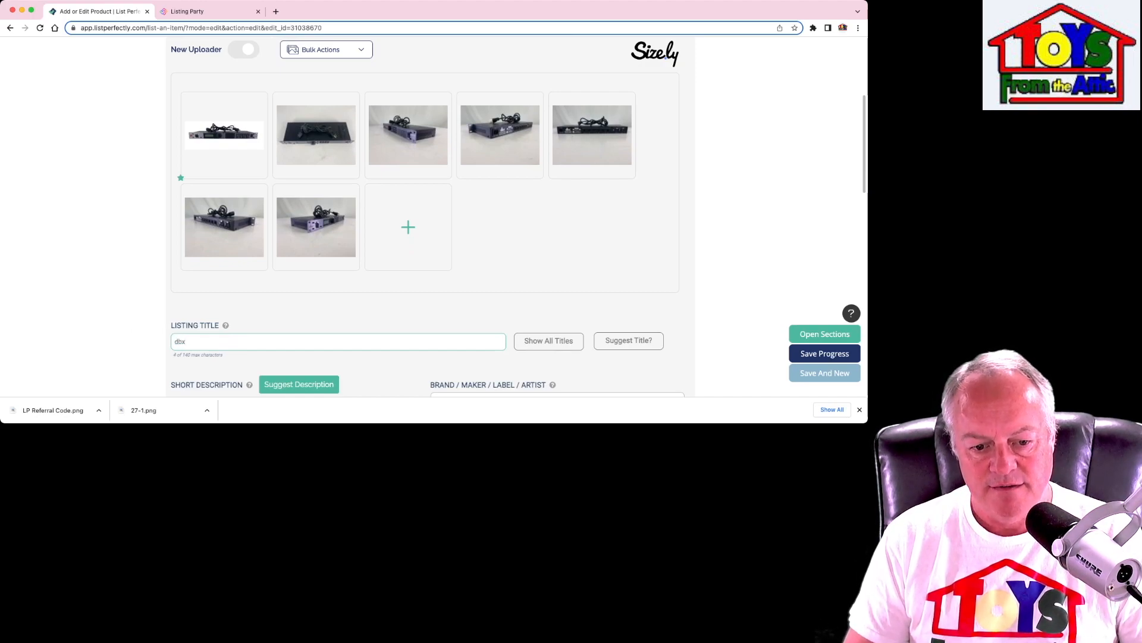
{"action": "type", "text": " Driverack PA"}
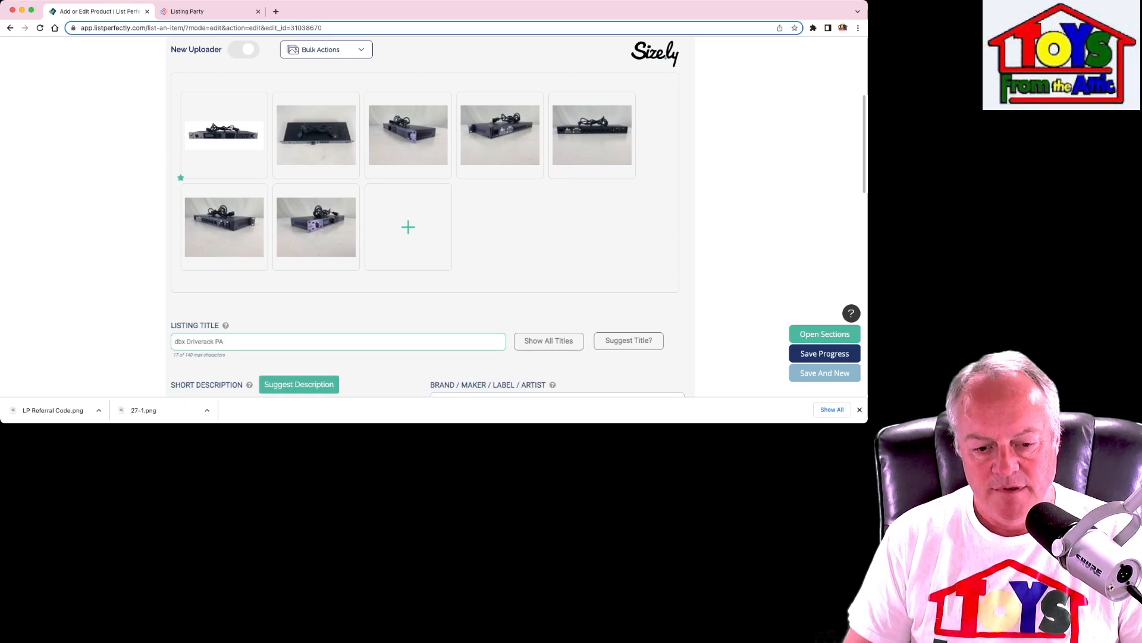
{"action": "type", "text": " Complete Equalization"}
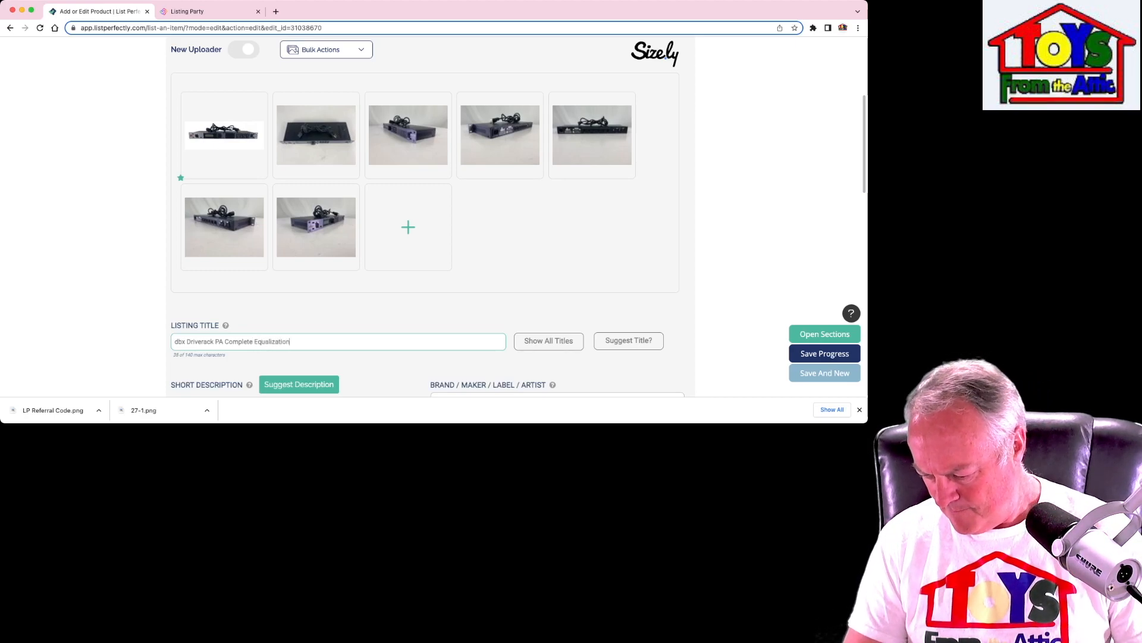
{"action": "type", "text": " & Lou"}
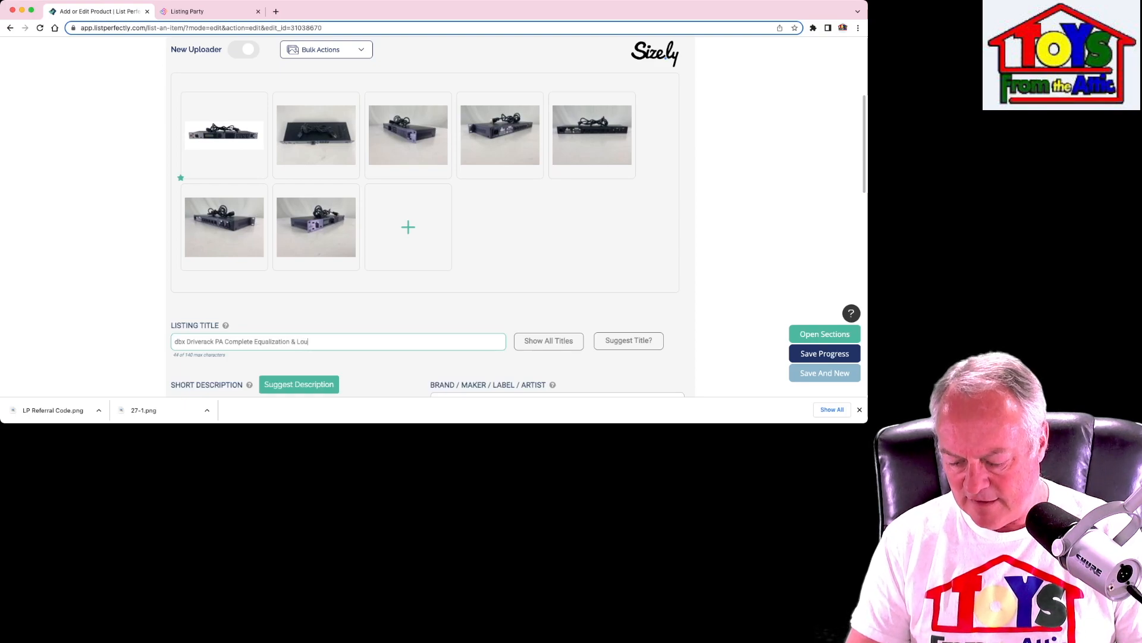
{"action": "type", "text": "dspeake"}
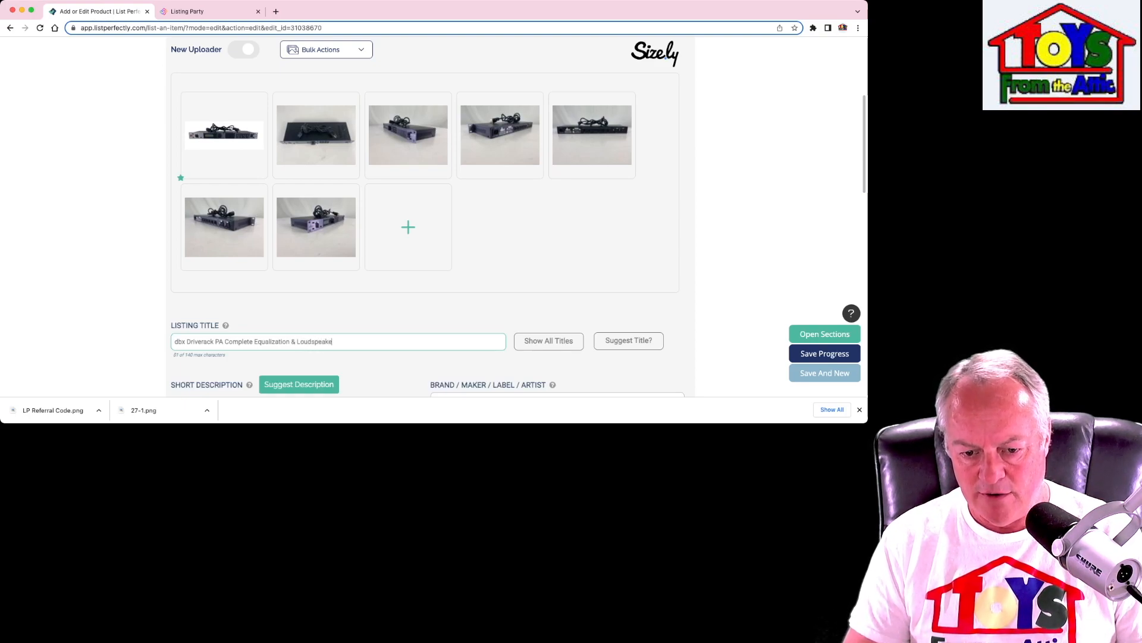
{"action": "type", "text": "r Control System"}
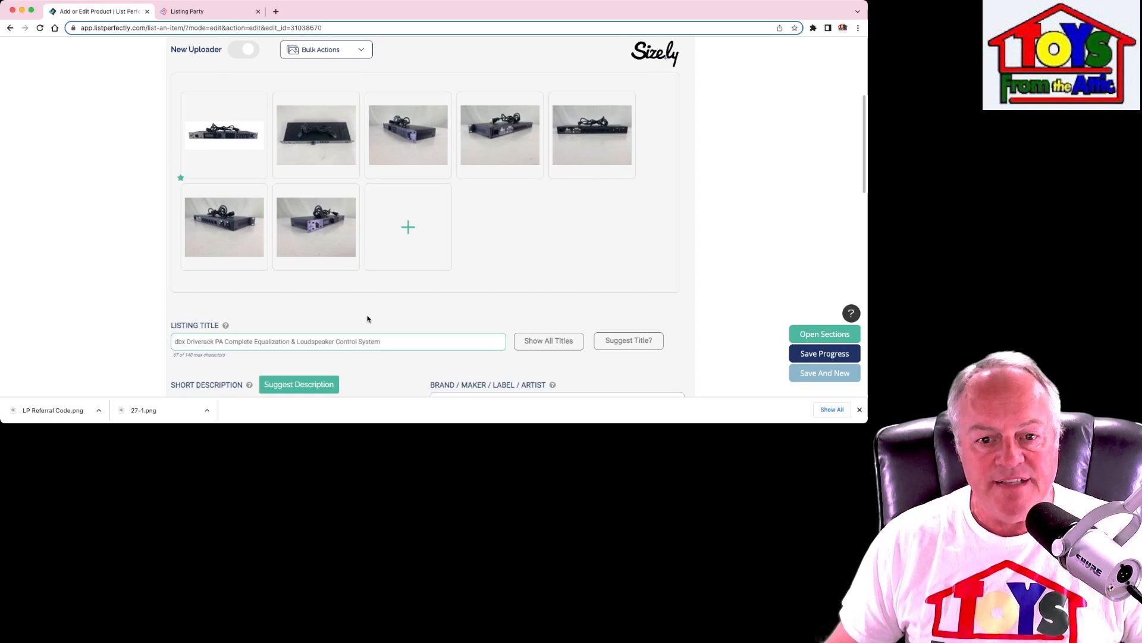
Step: Start a web image search from the listing's first photo
{"action": "mouse_move", "coordinate": [226, 138]}
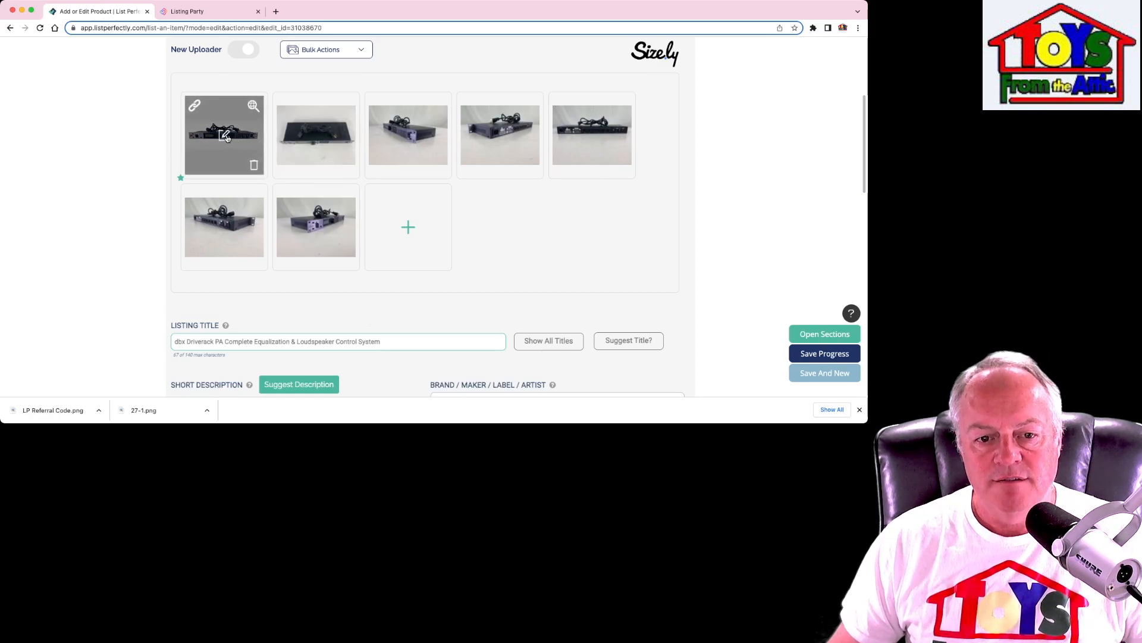
{"action": "left_click", "coordinate": [253, 106]}
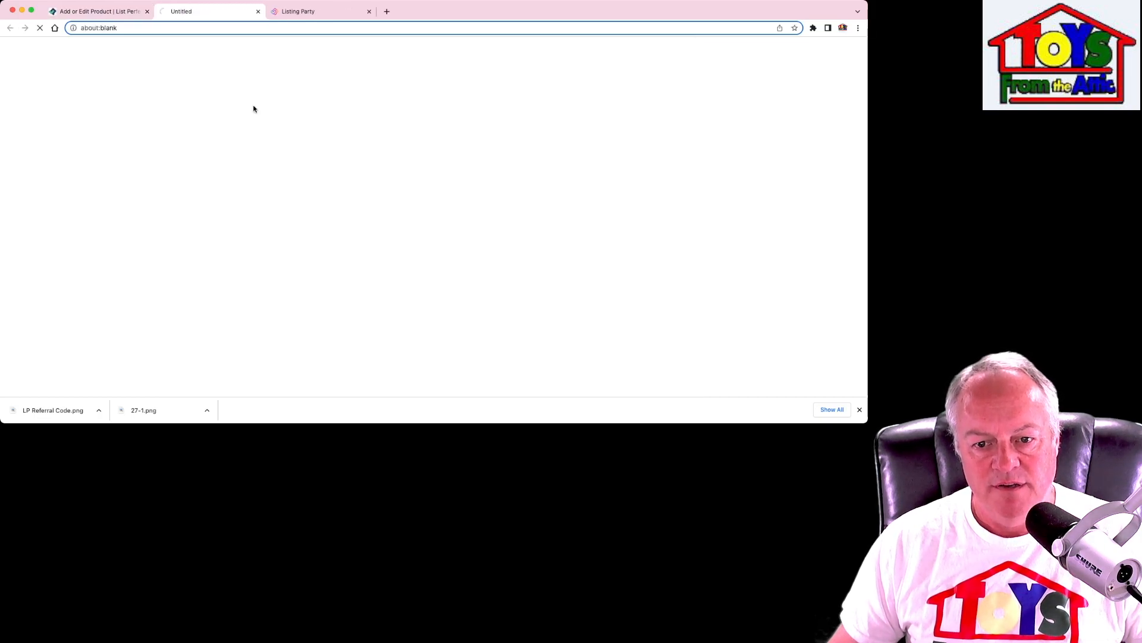